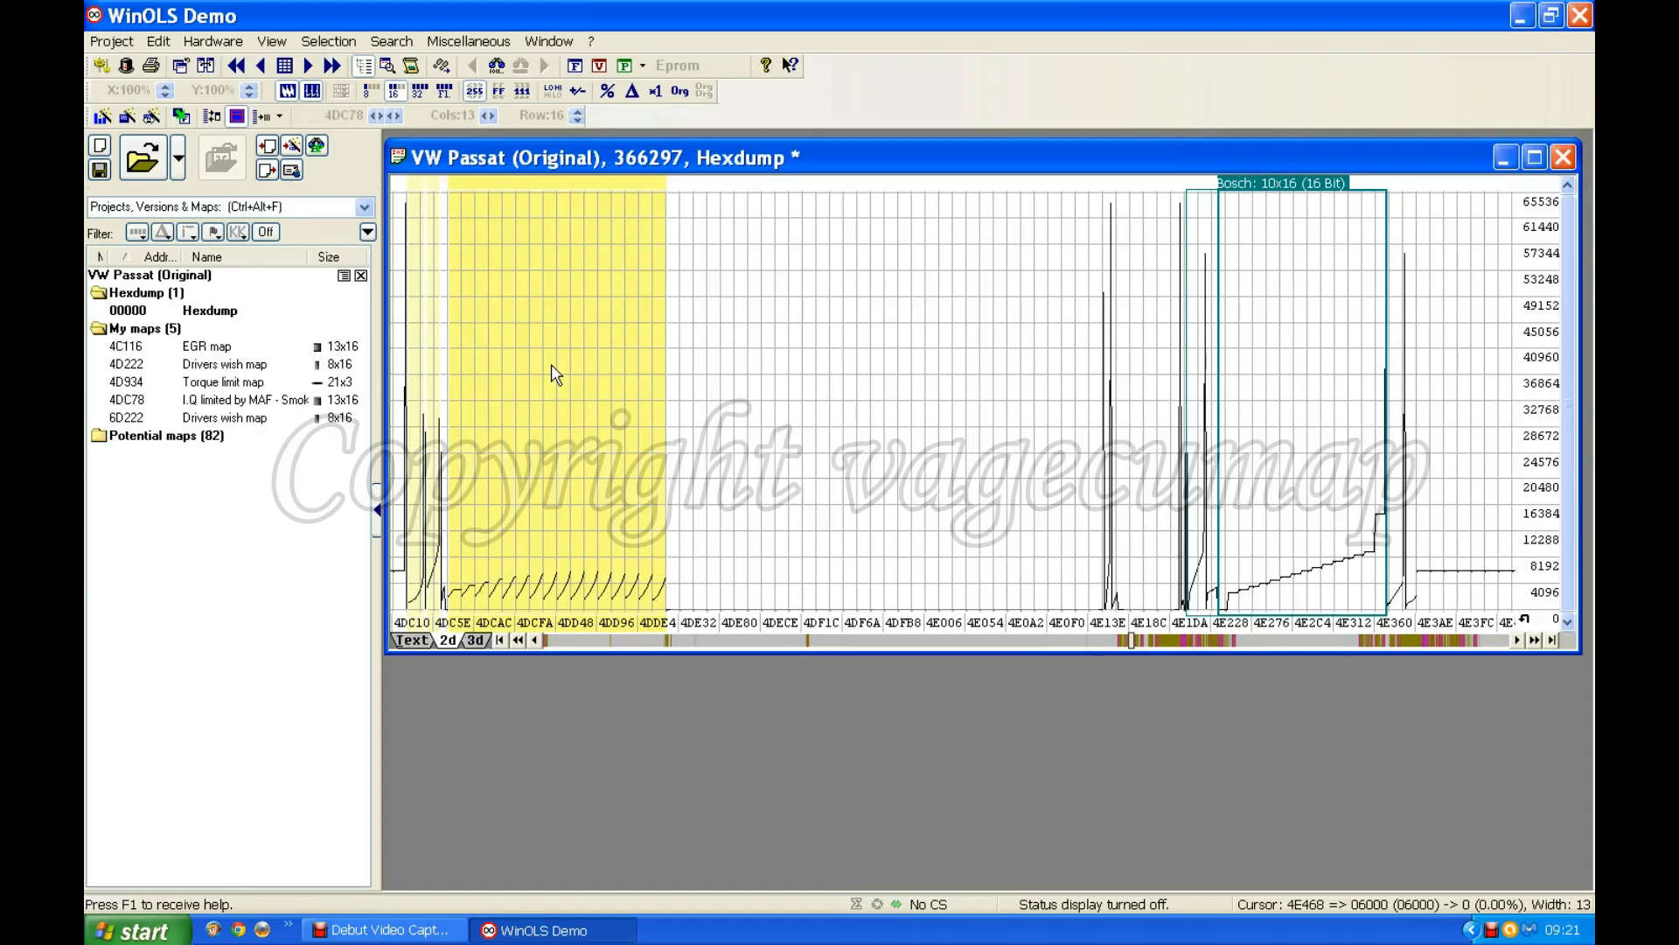
- Search forward through the hexdump's 2D graph for further potential maps, up to the address range around 56B7E
click(1311, 643)
click(1311, 643)
click(1310, 642)
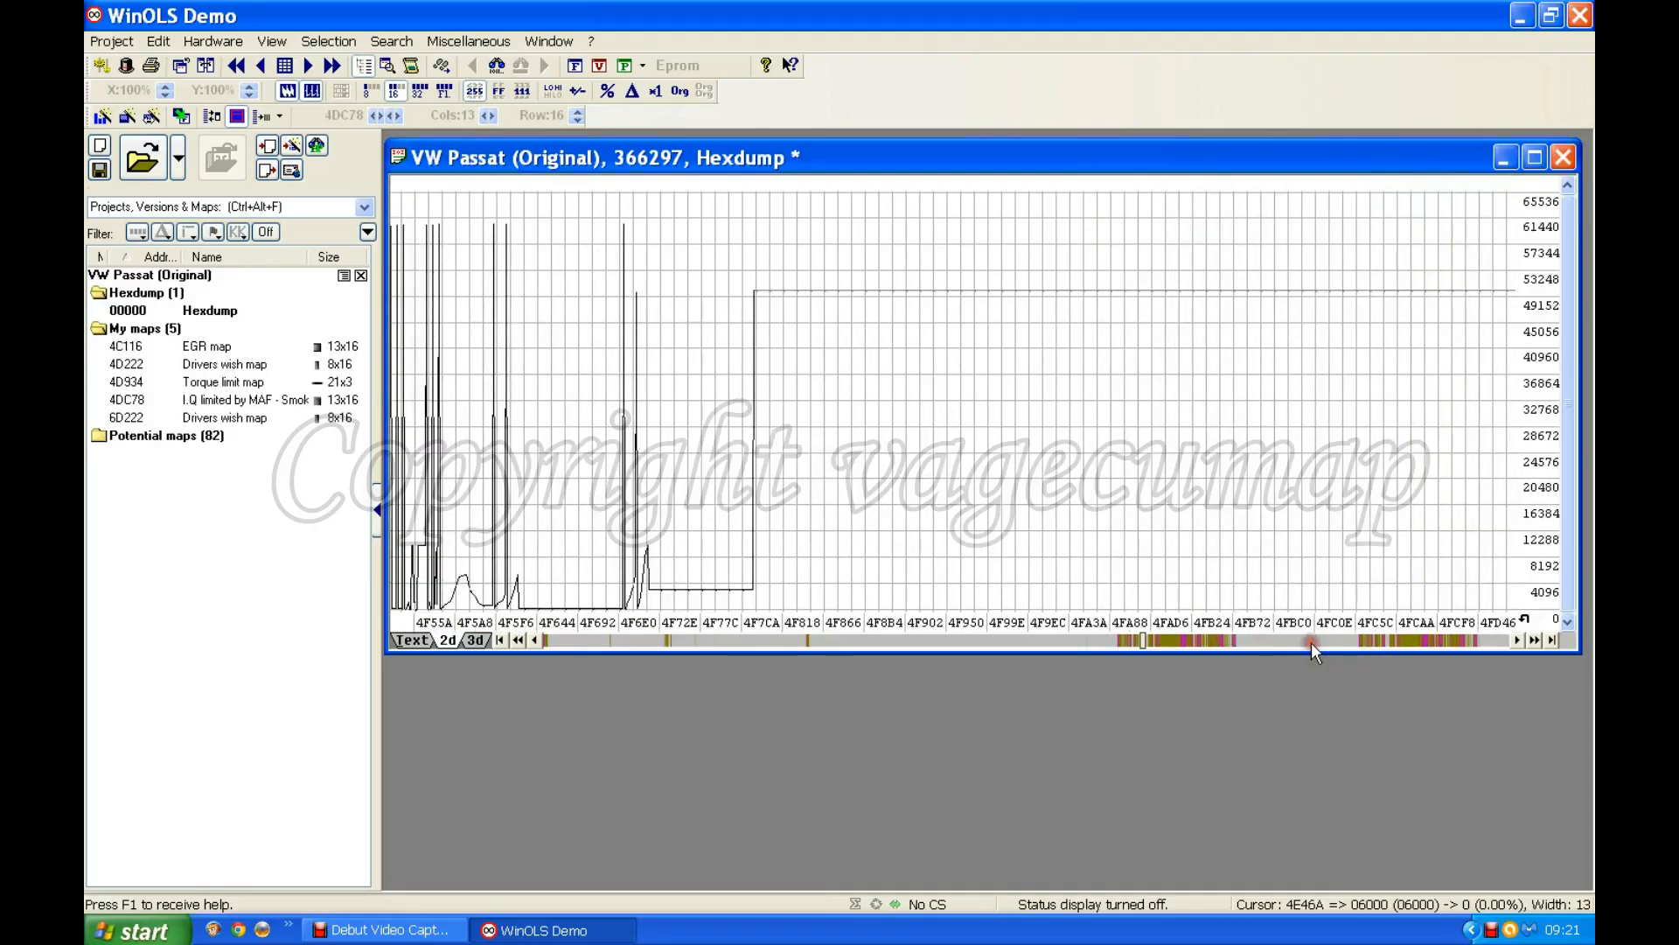
click(1310, 642)
click(1310, 641)
click(1309, 642)
click(1309, 642)
click(1309, 642)
click(1310, 642)
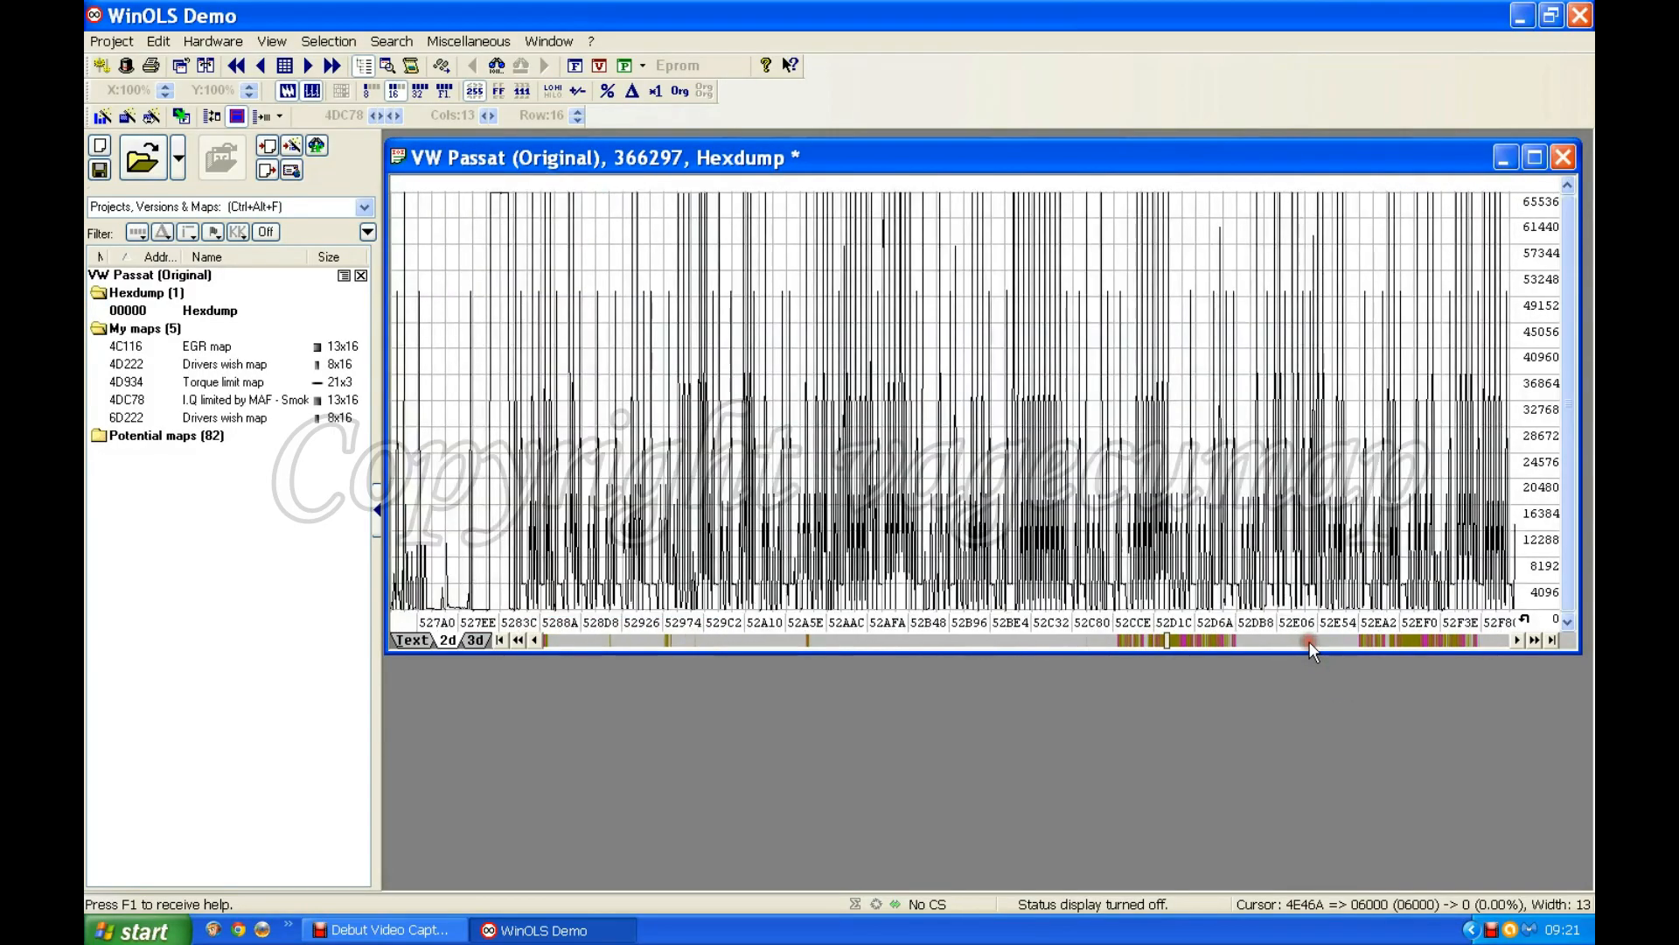
click(1309, 642)
click(1309, 642)
click(1309, 642)
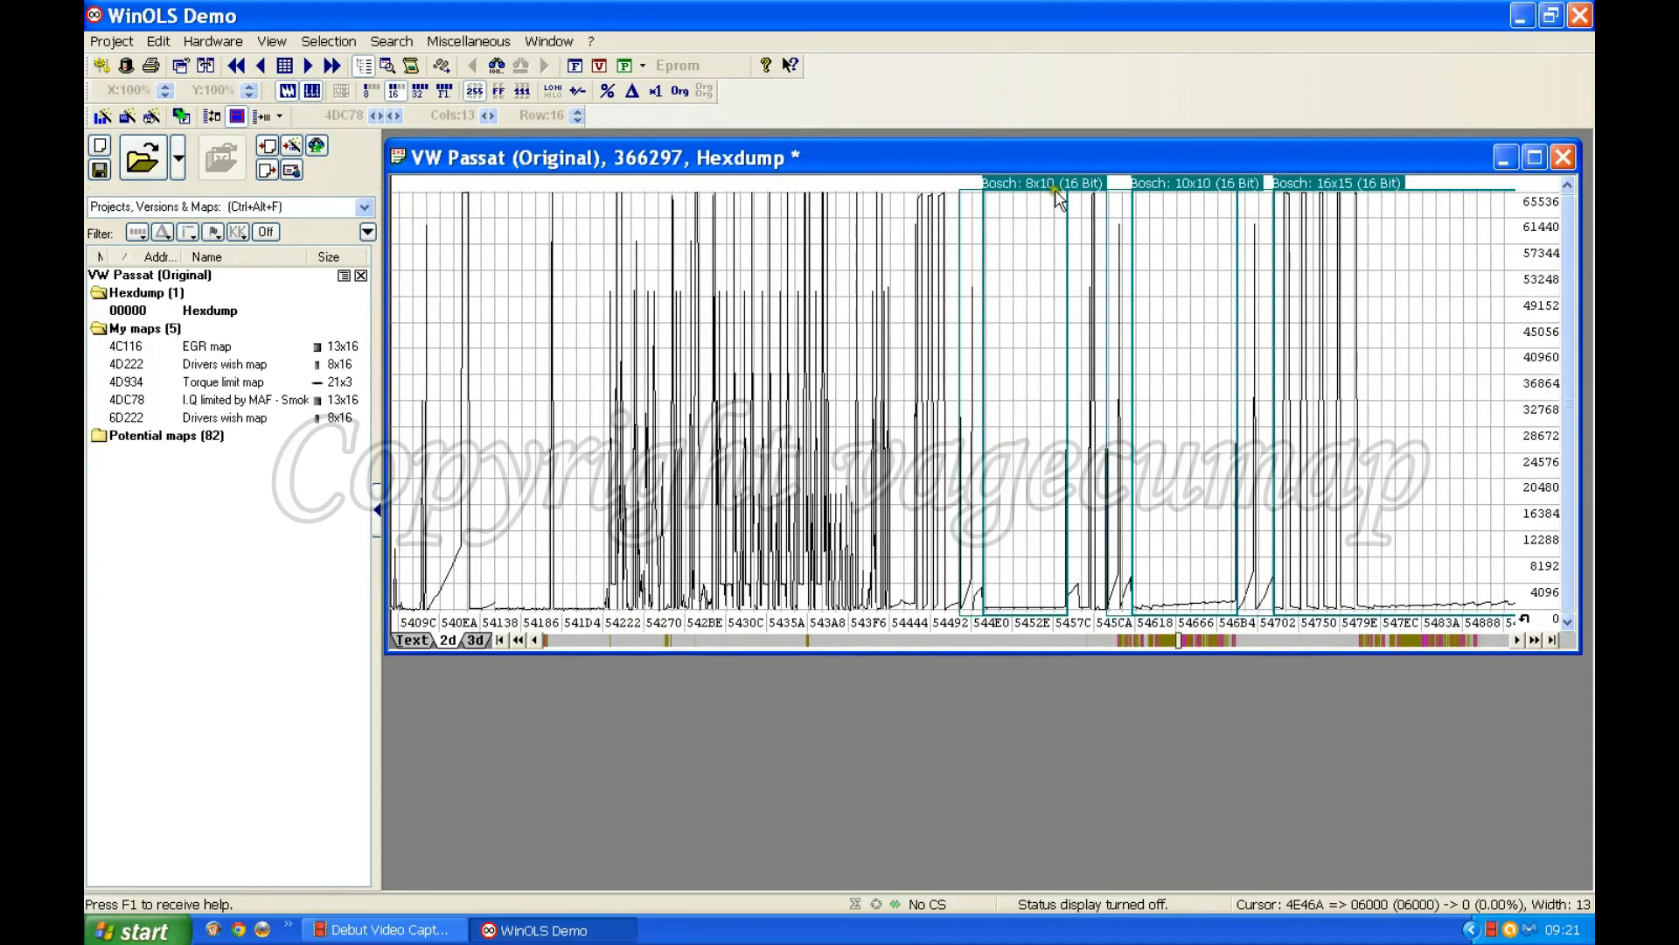
click(1301, 642)
click(1302, 642)
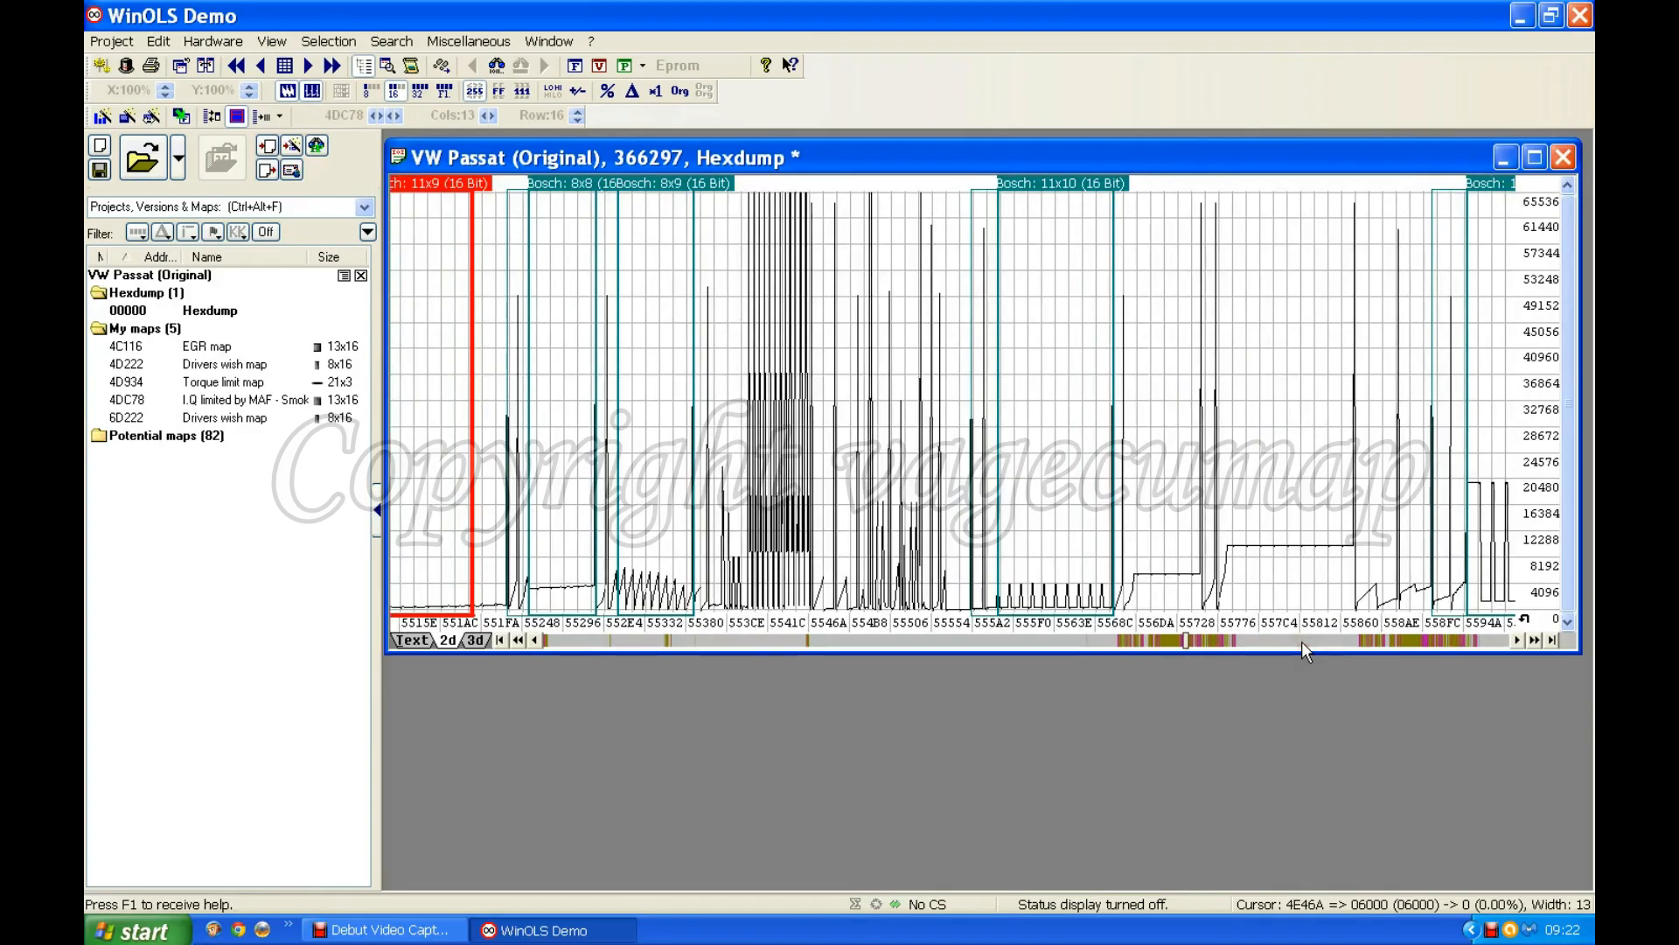
click(1301, 642)
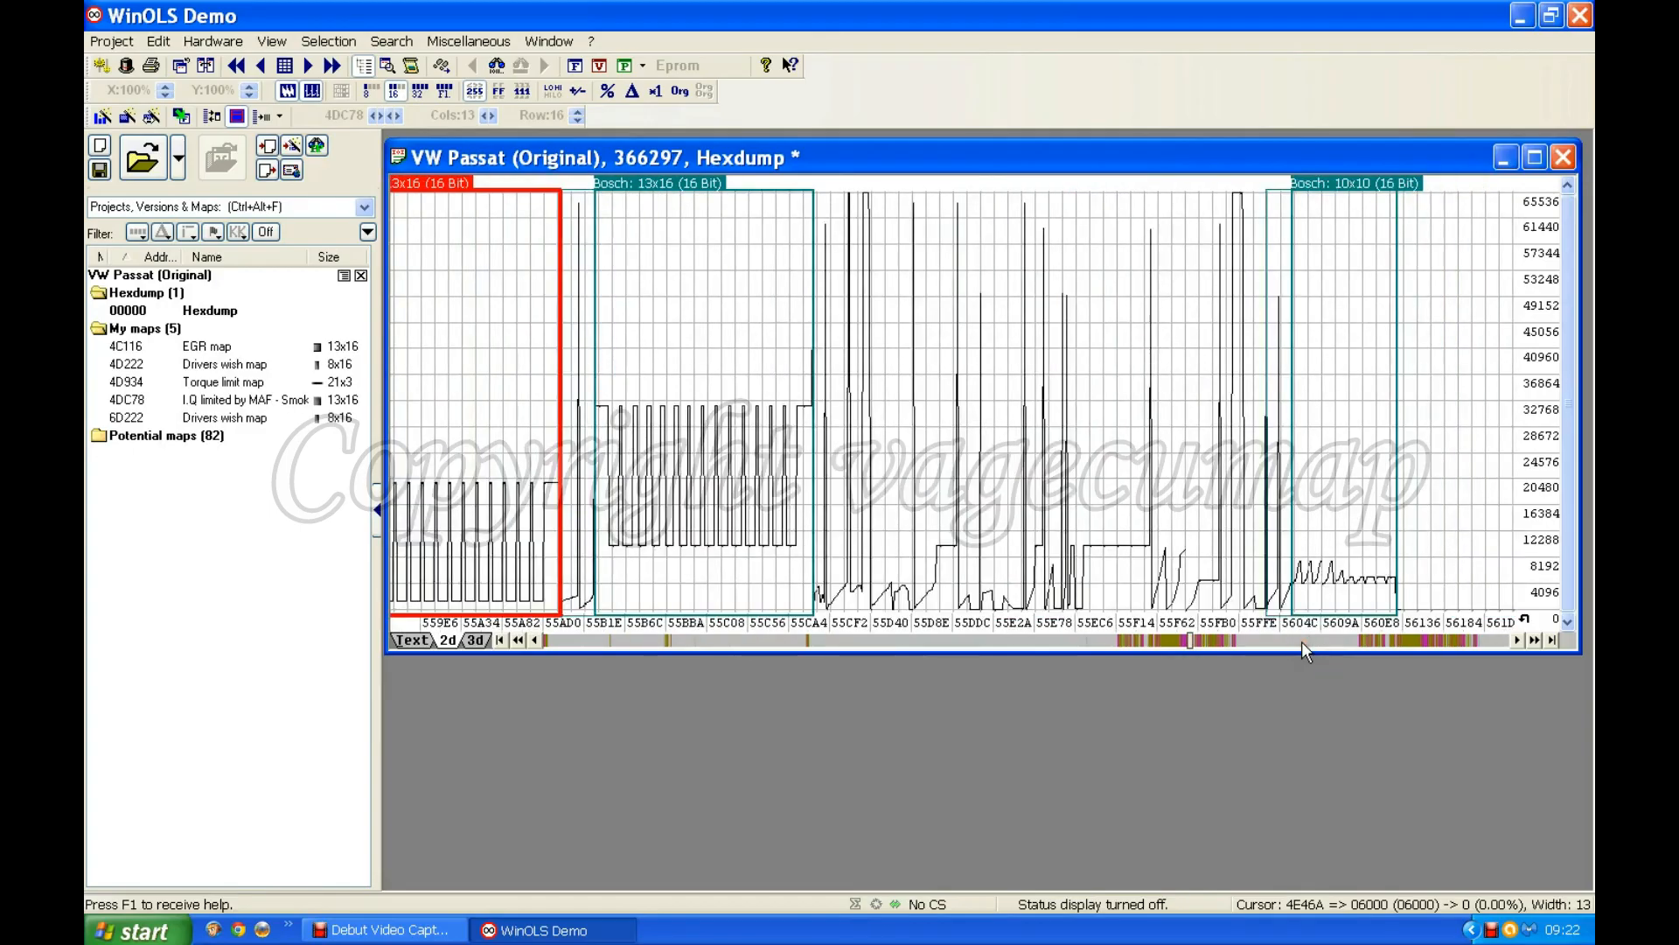
click(1302, 642)
click(1302, 642)
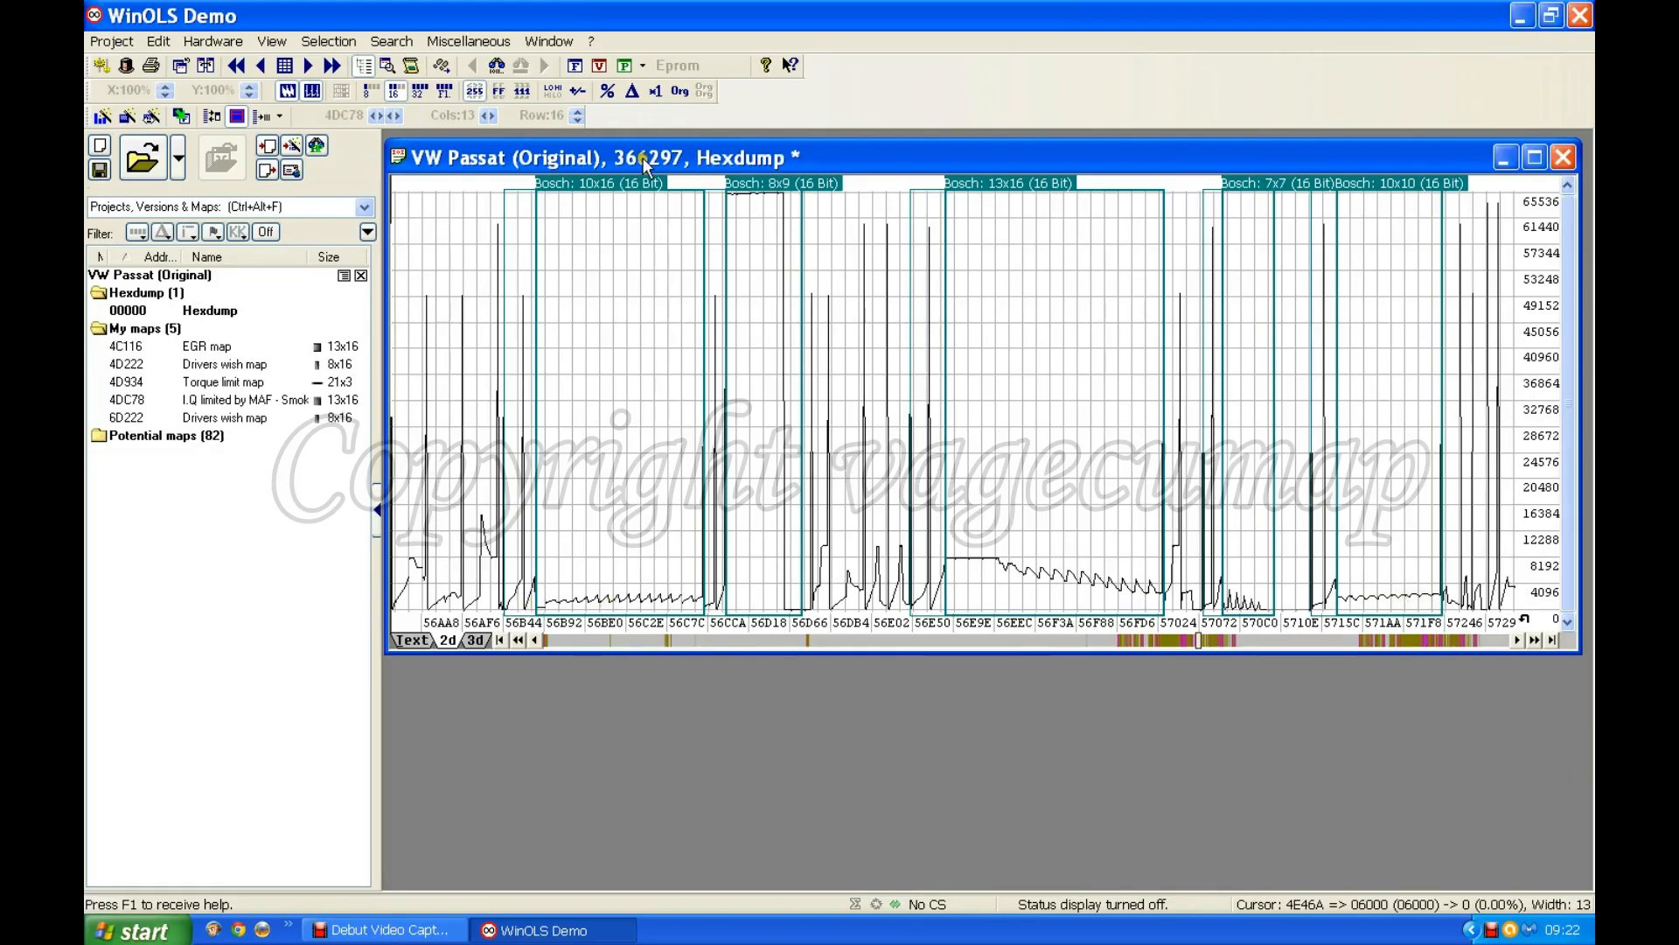
- Open the potential Bosch 10x16 (16 Bit) map at address 56B7E and reposition its window over the hexdump
click(617, 182)
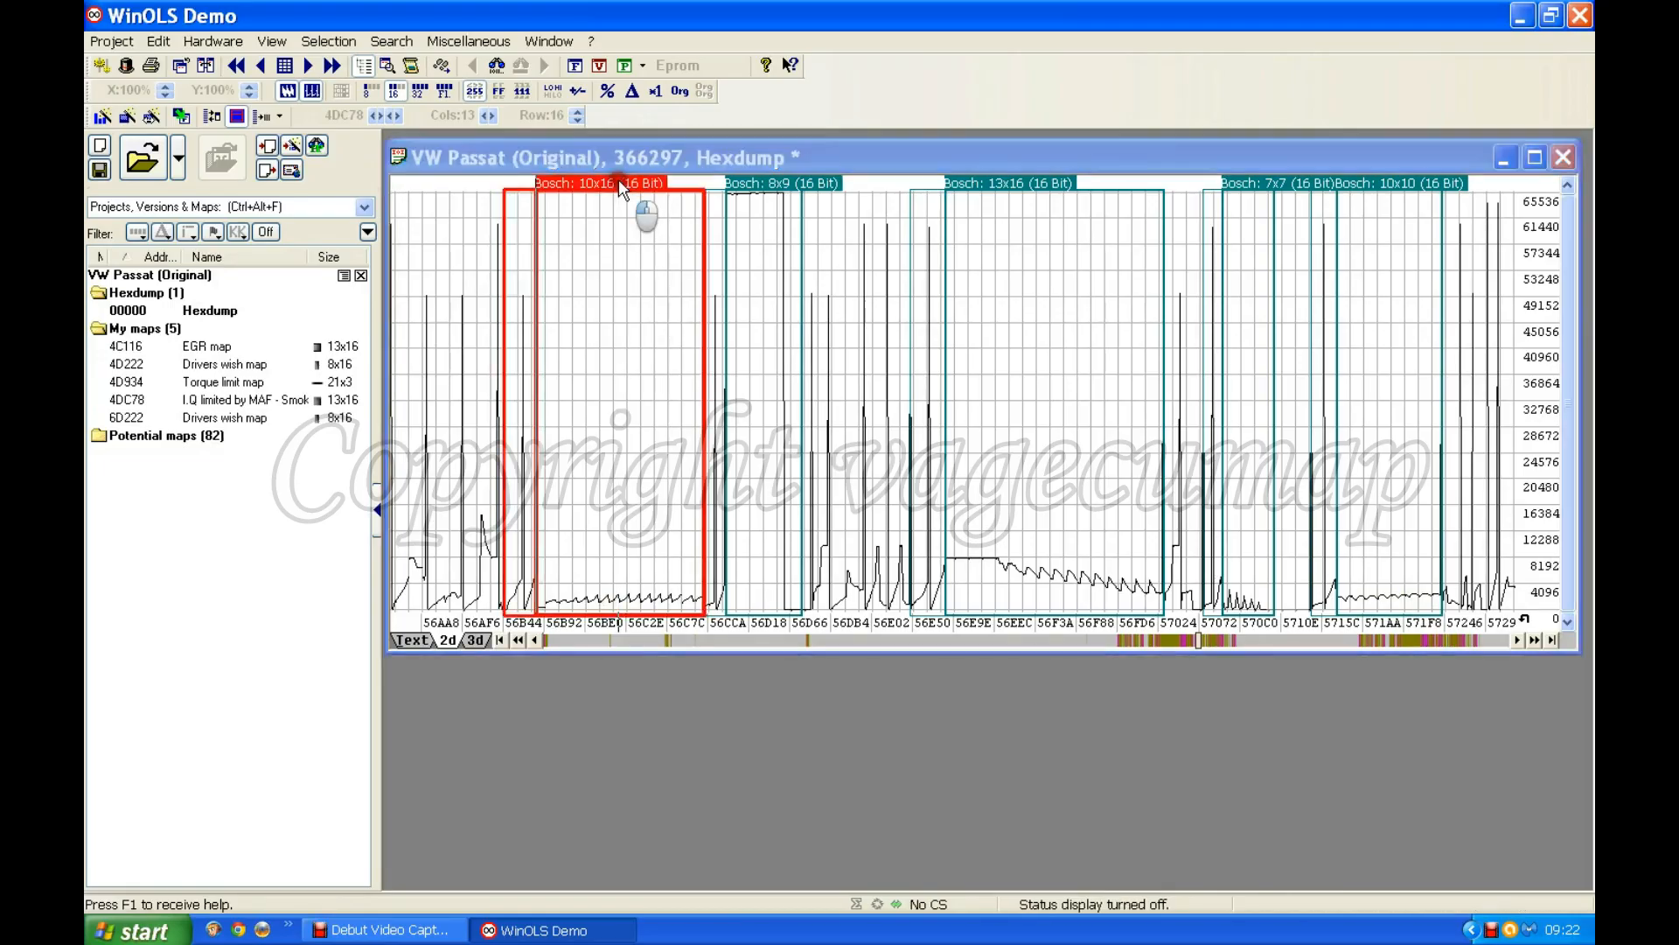
click(618, 181)
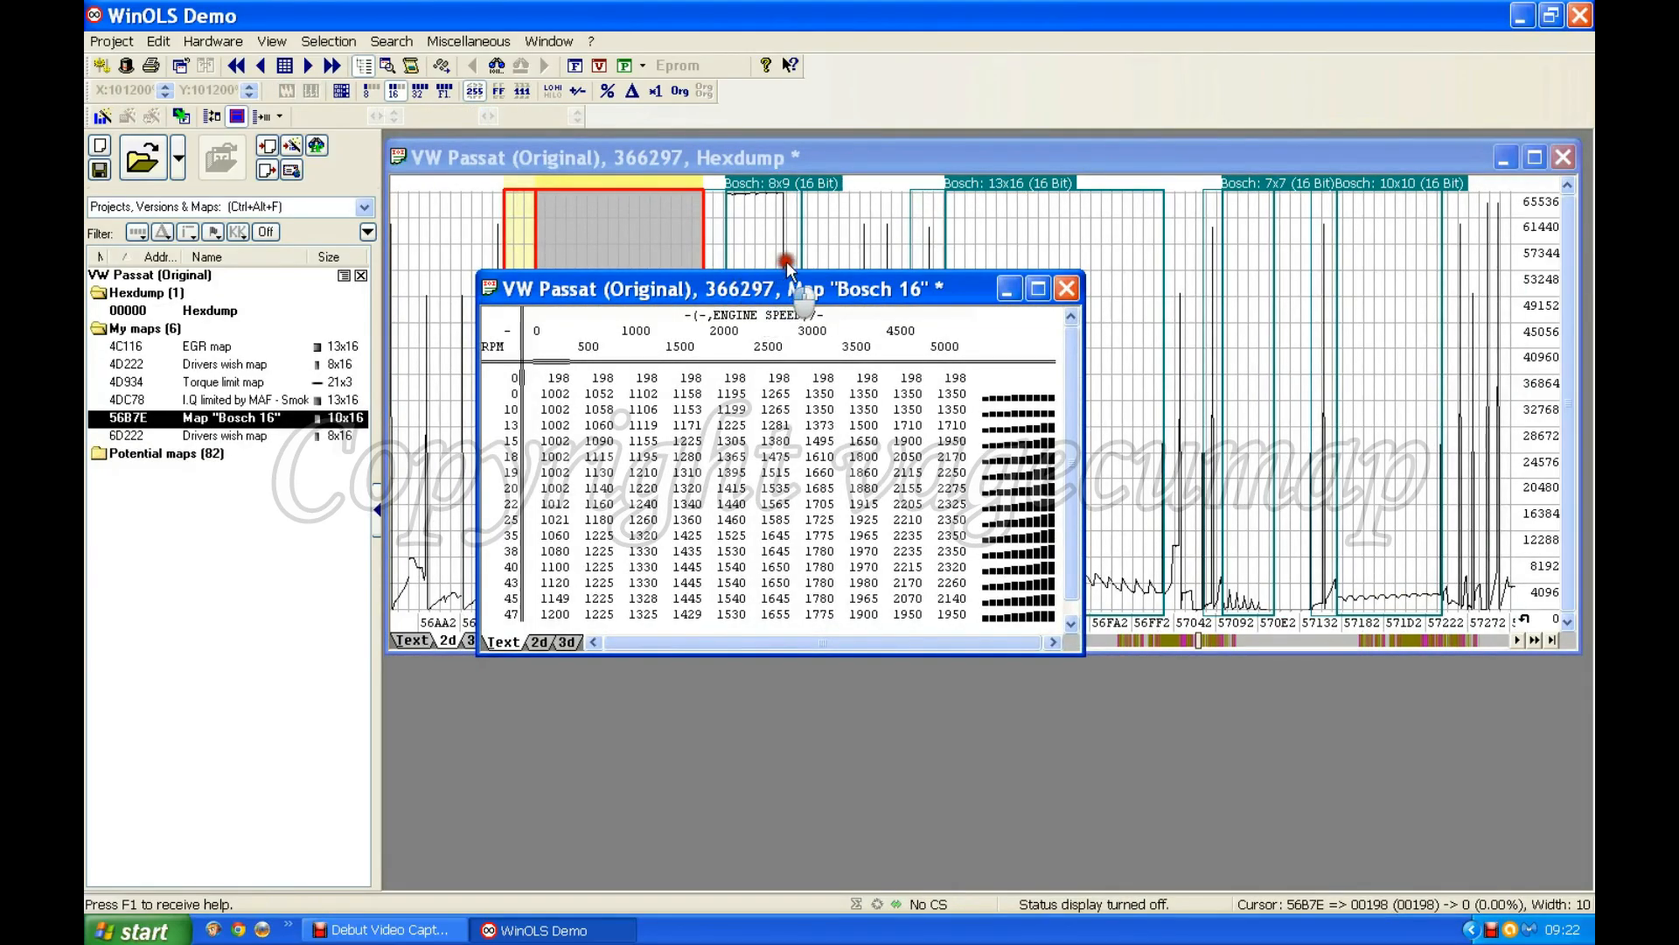
drag(777, 267, 827, 238)
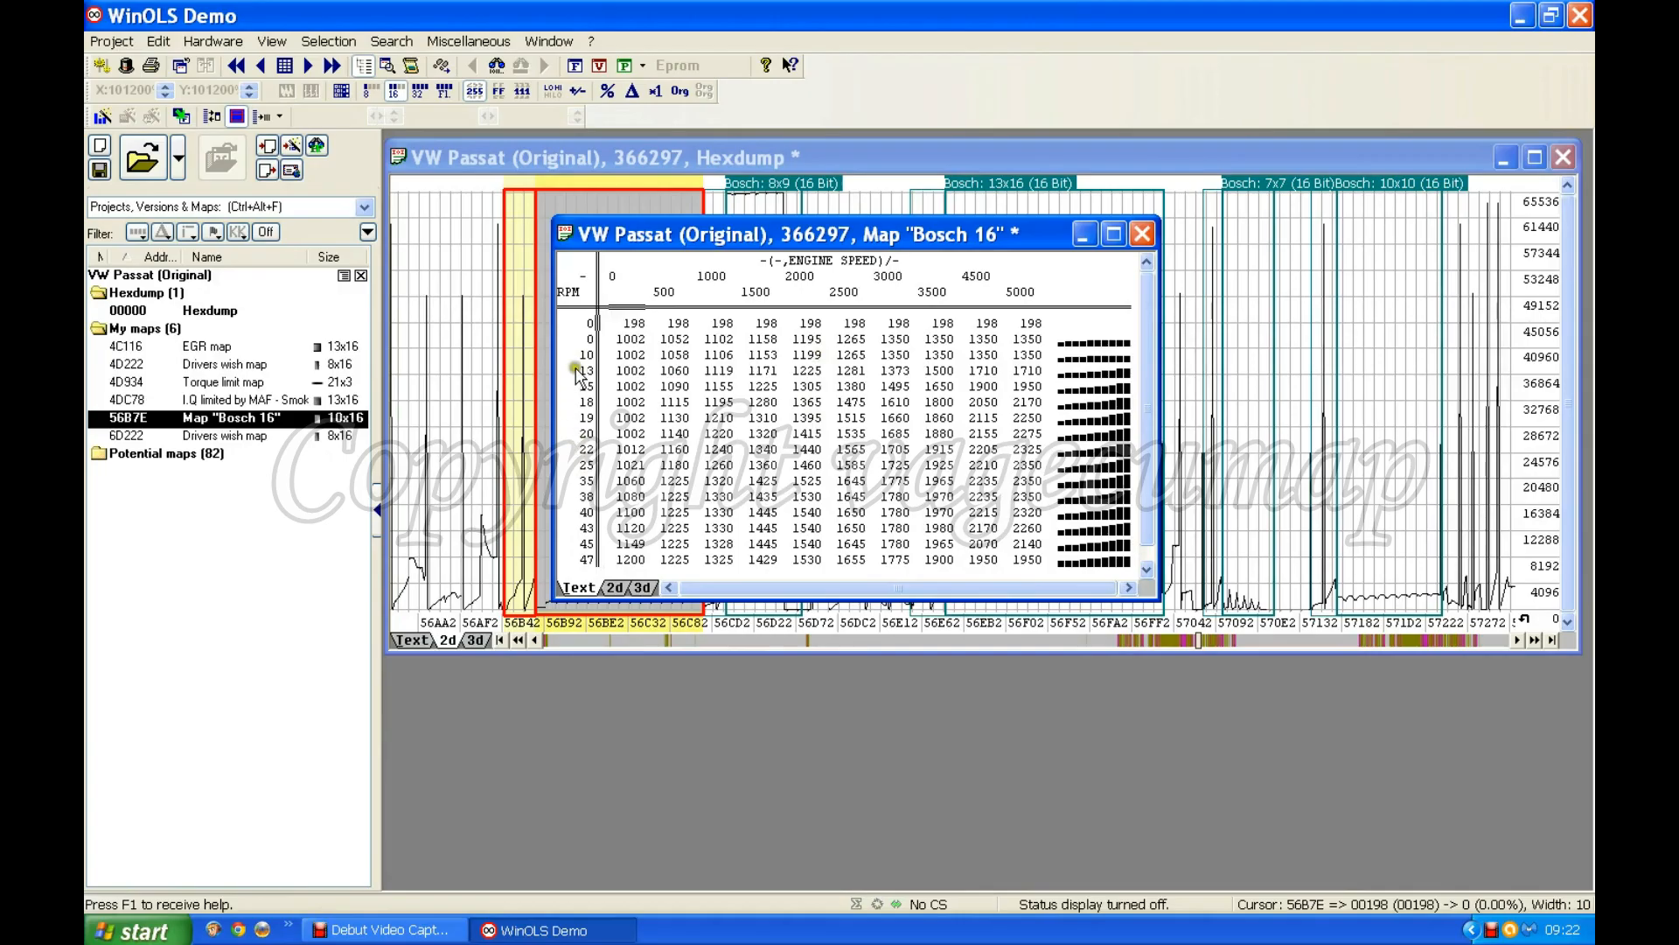
- Set the factor of the map's ENGINE SPEED Y-axis to 1 and apply it
double_click(579, 449)
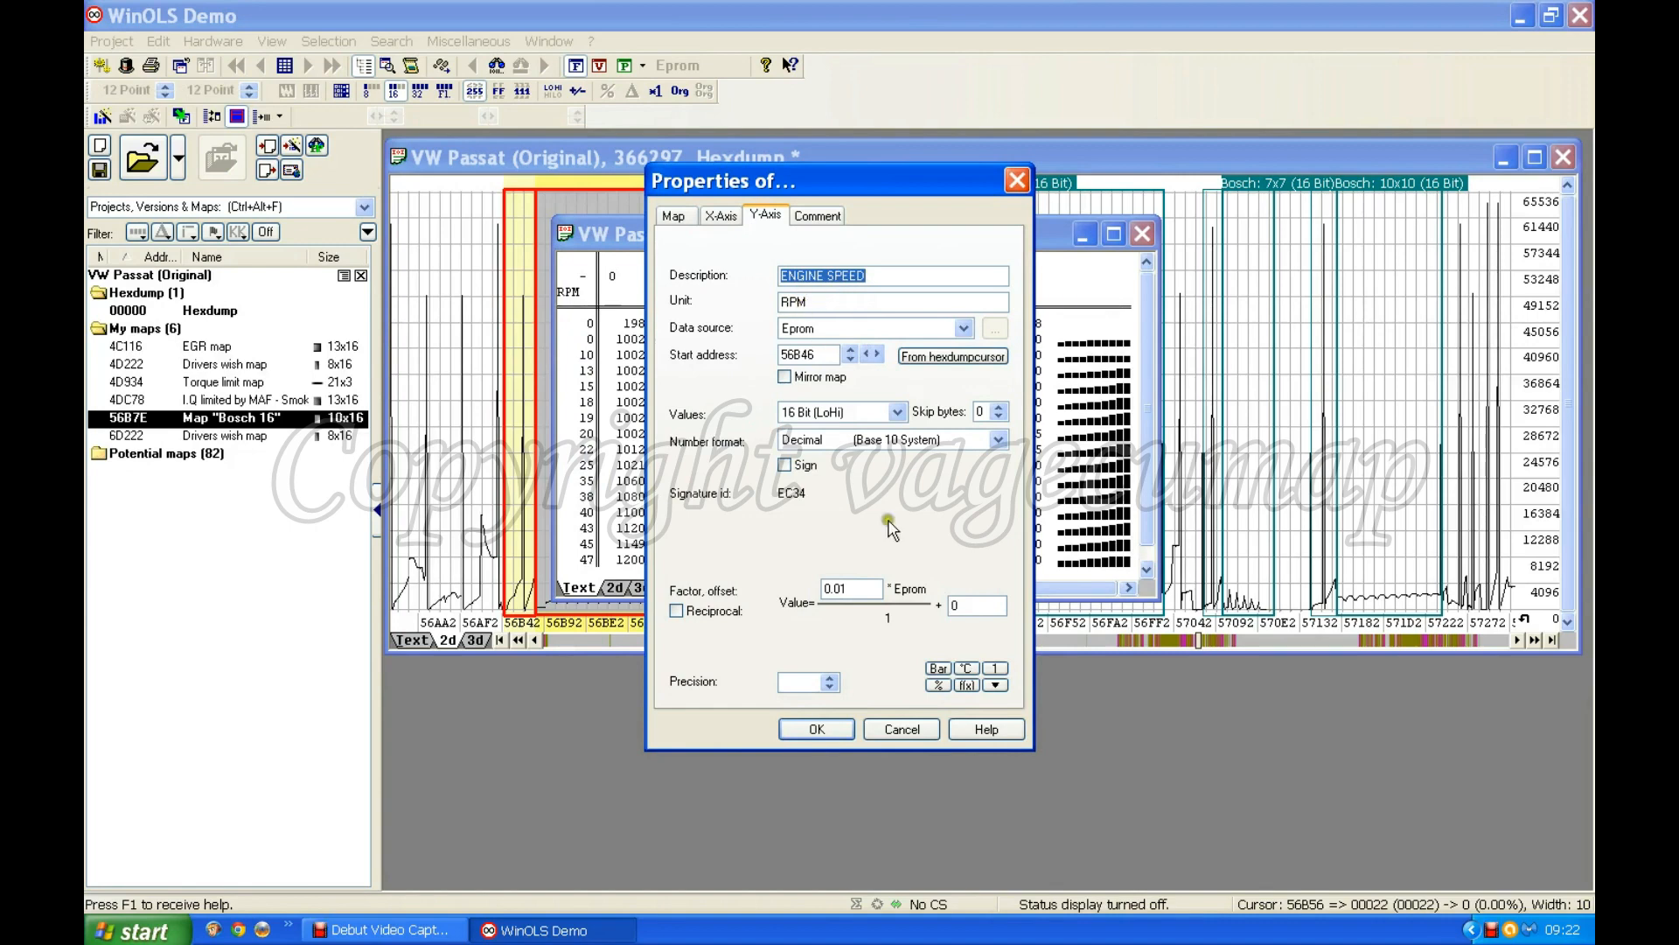
double_click(863, 588)
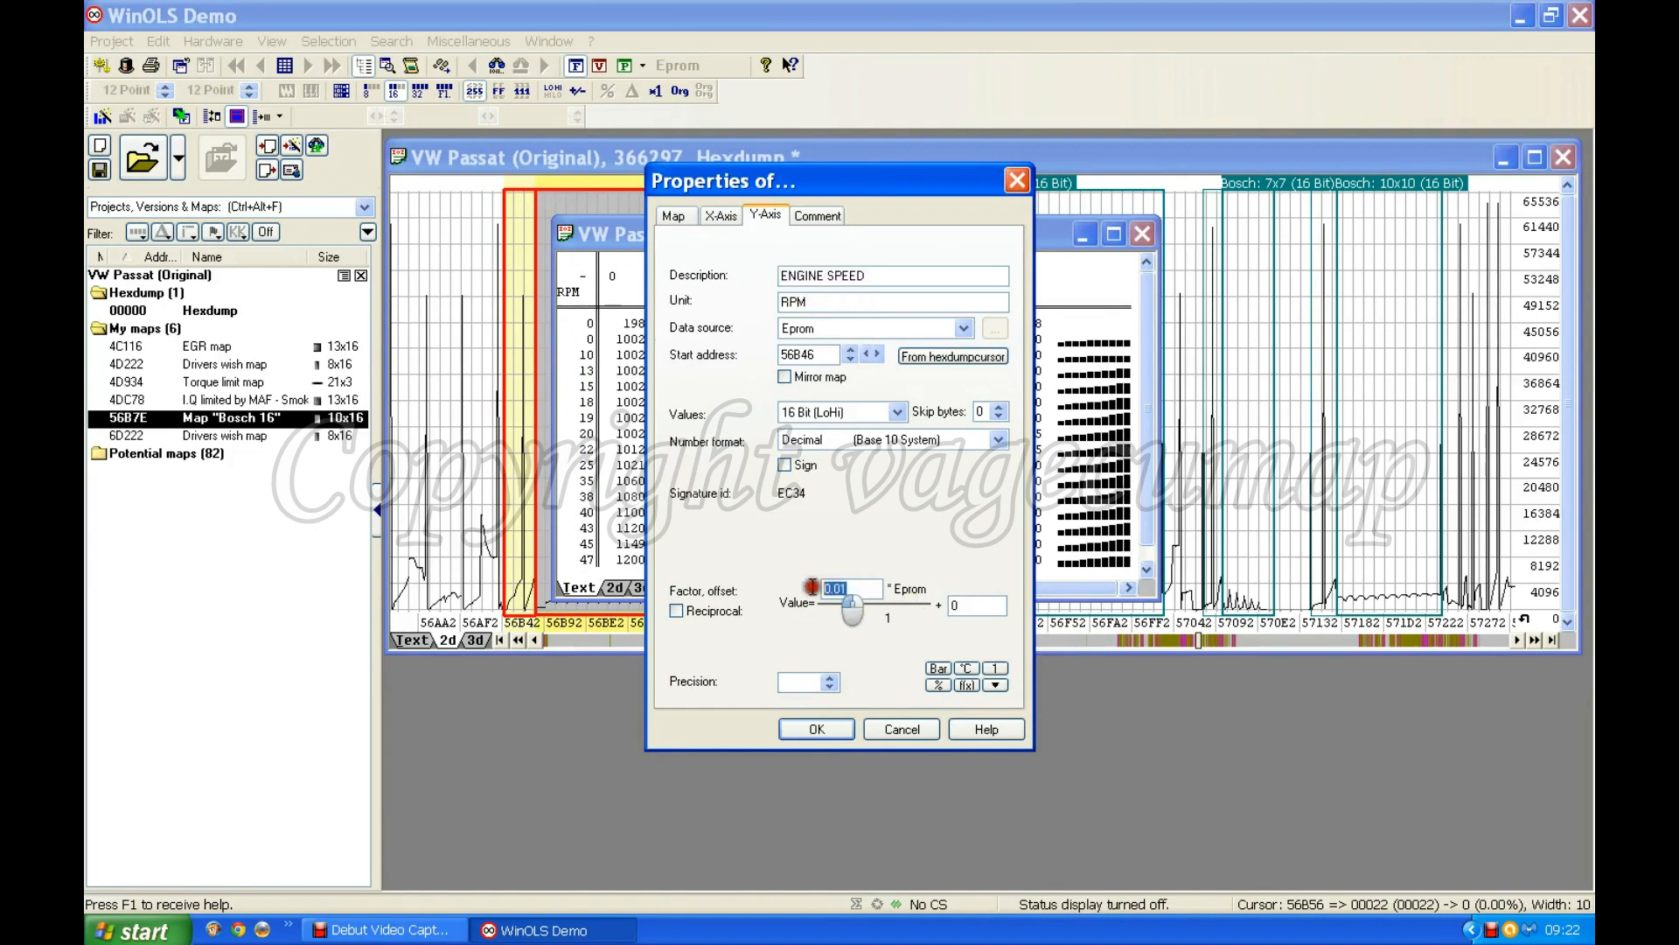
text(1)
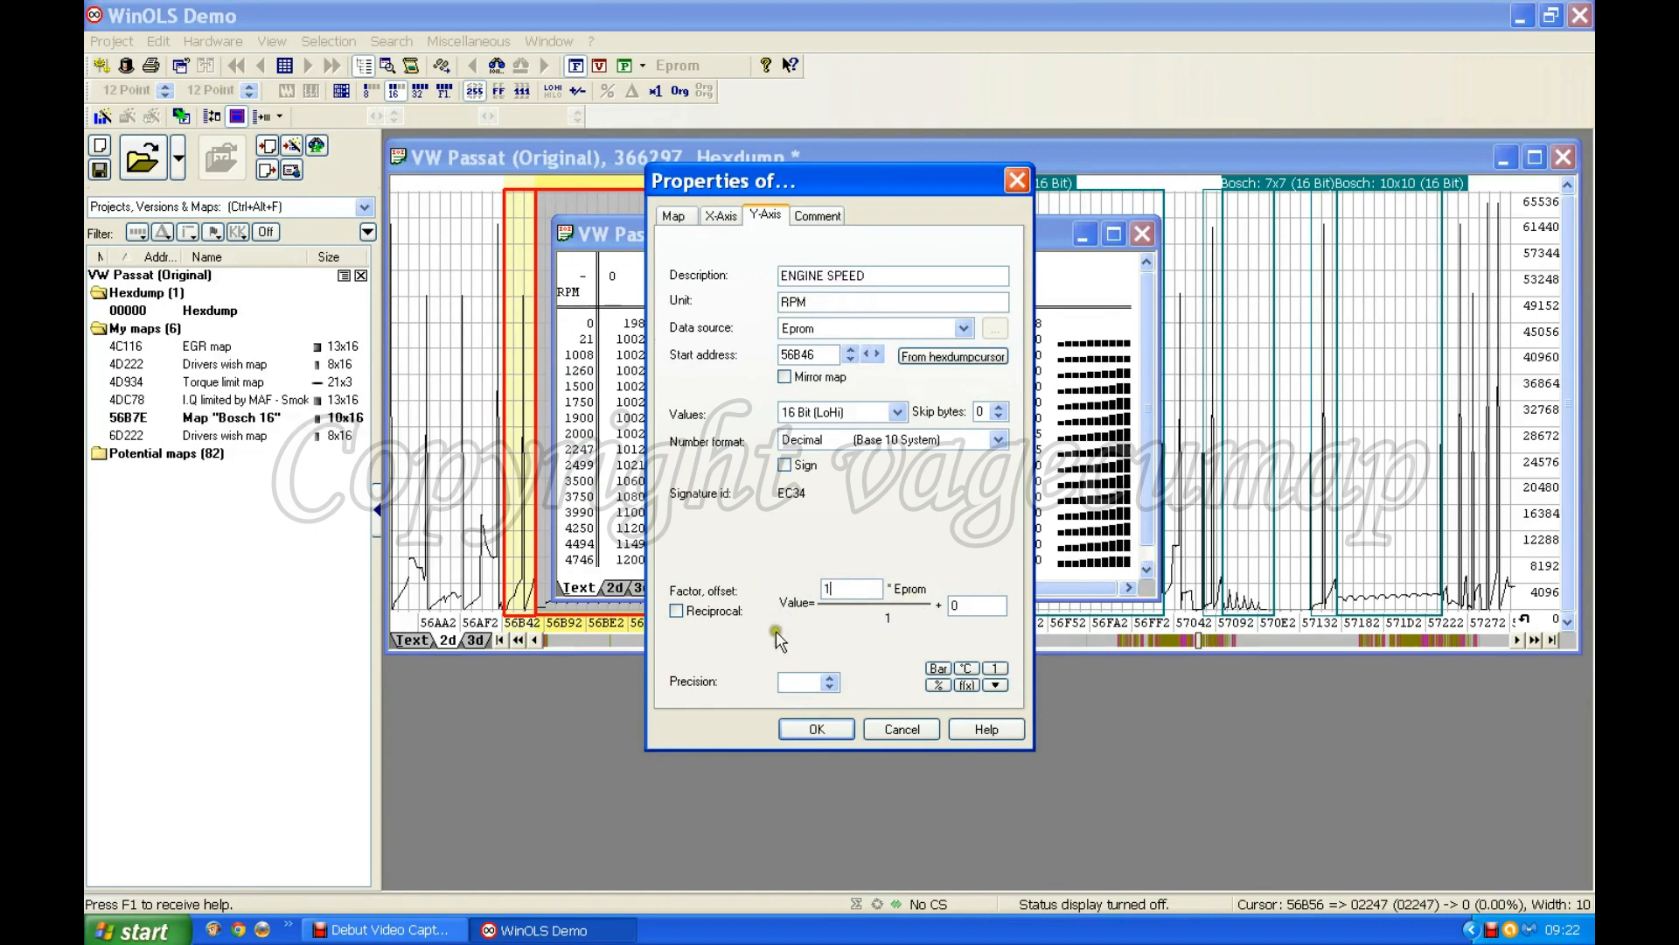
click(806, 728)
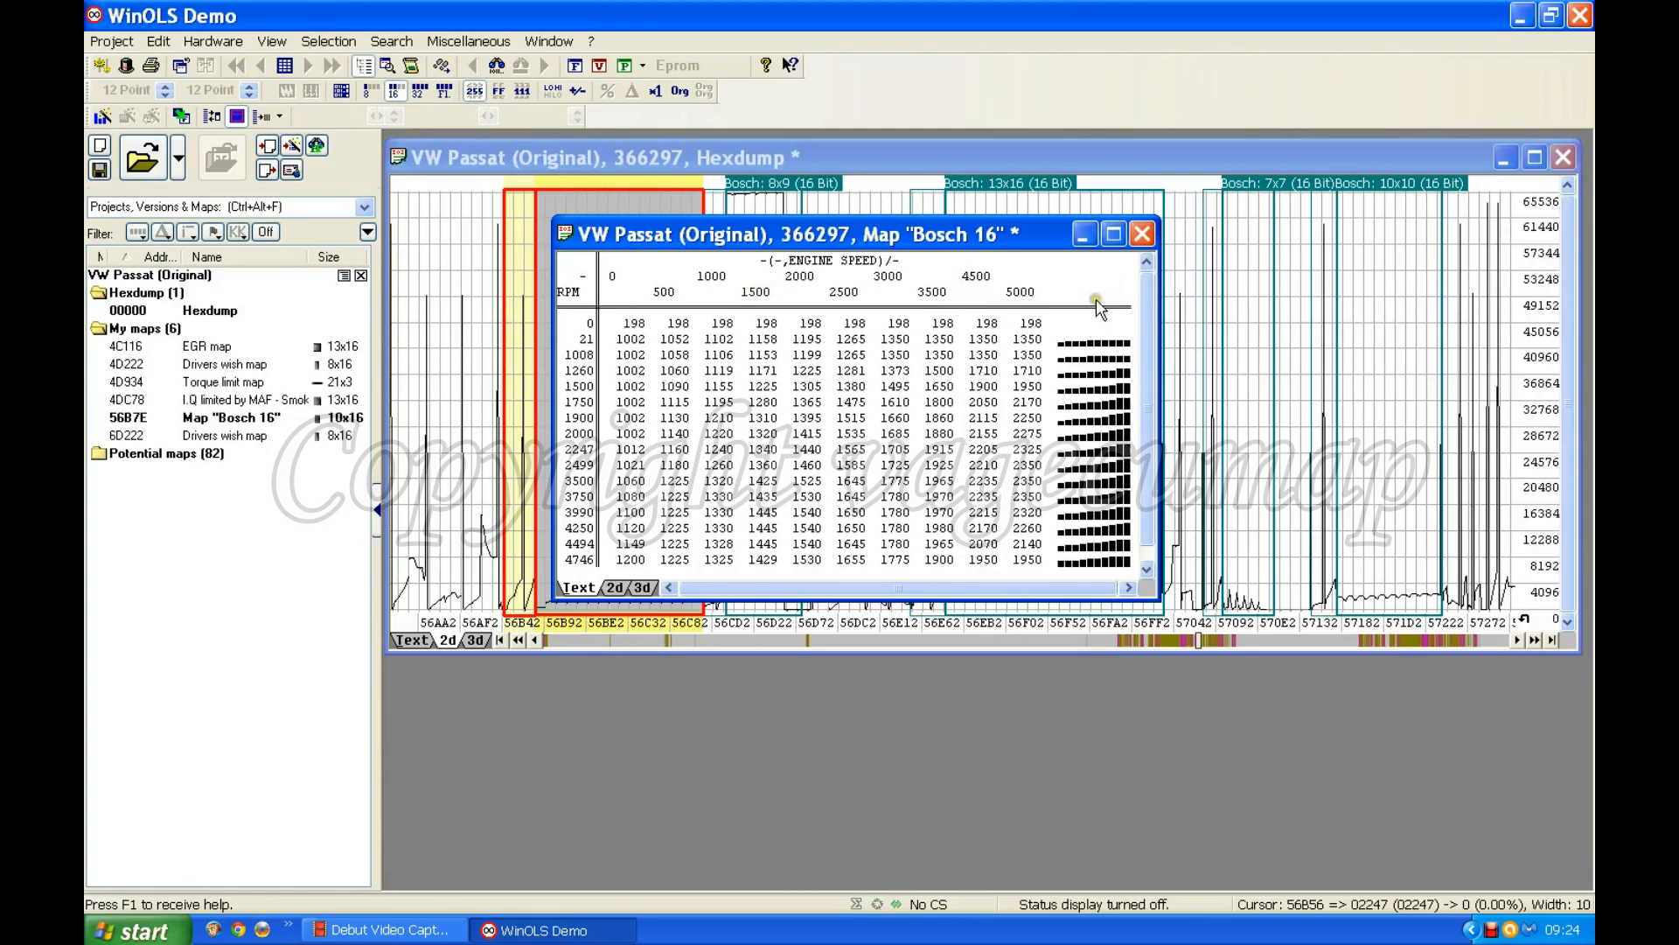
- Define the map's X-axis with description I.Q, unit mg/stroke, factor 0.01 and one decimal place
double_click(876, 285)
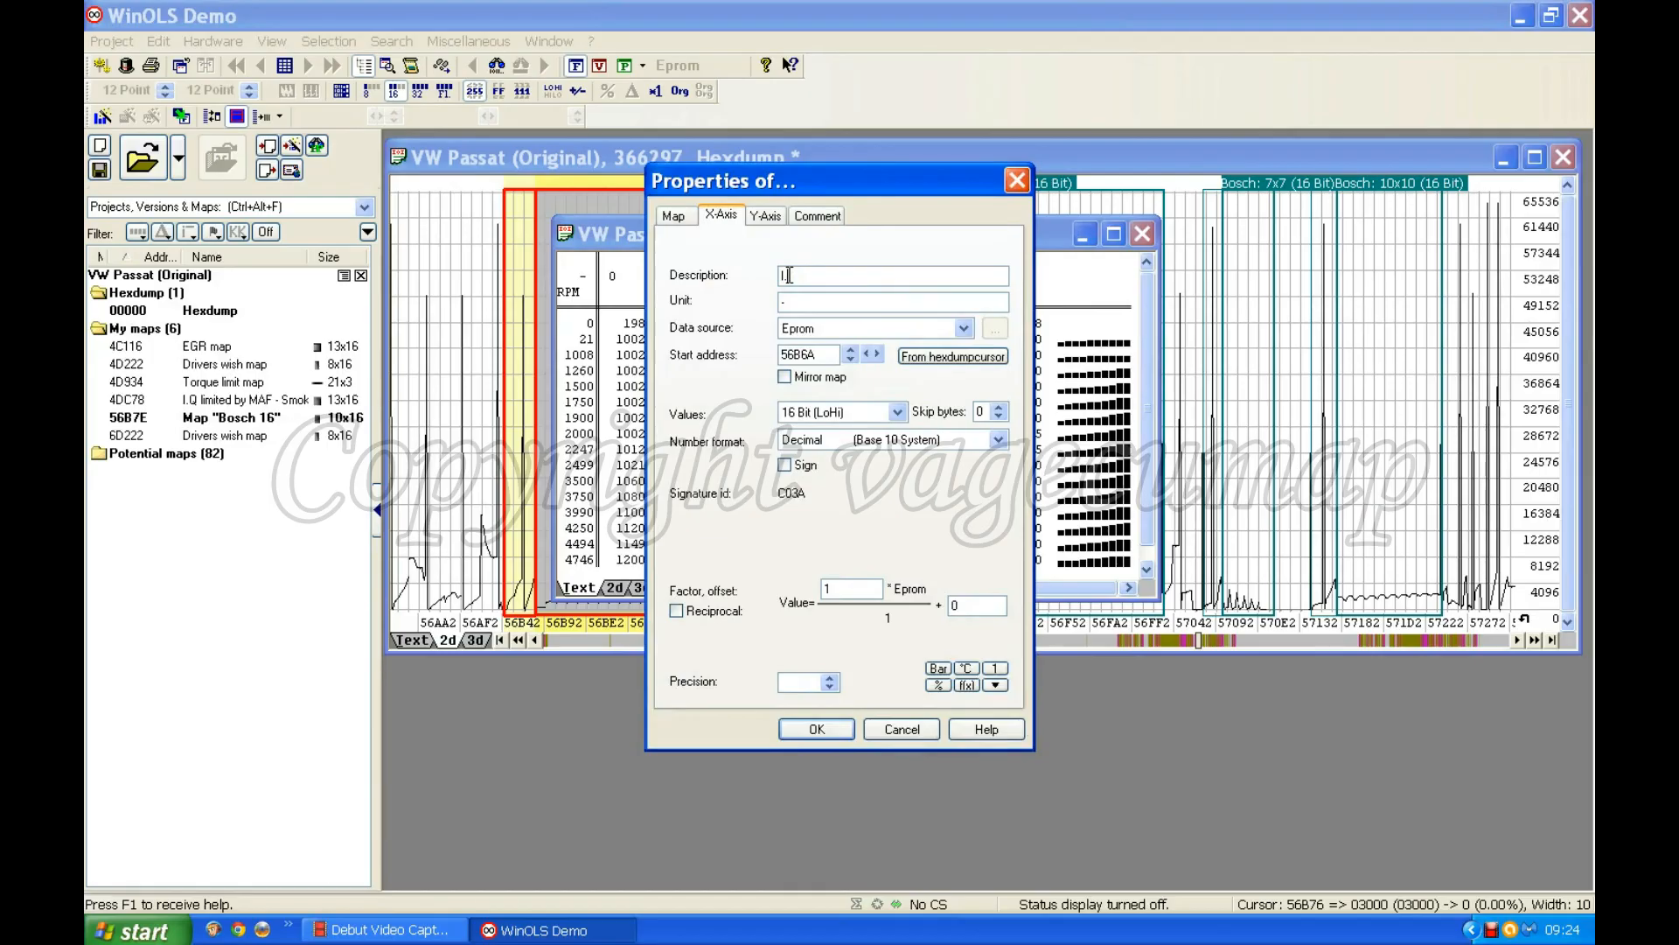
drag(797, 303, 755, 302)
text(mg/strok)
click(831, 687)
click(839, 588)
key(BackSpace)
text(0.01)
click(818, 729)
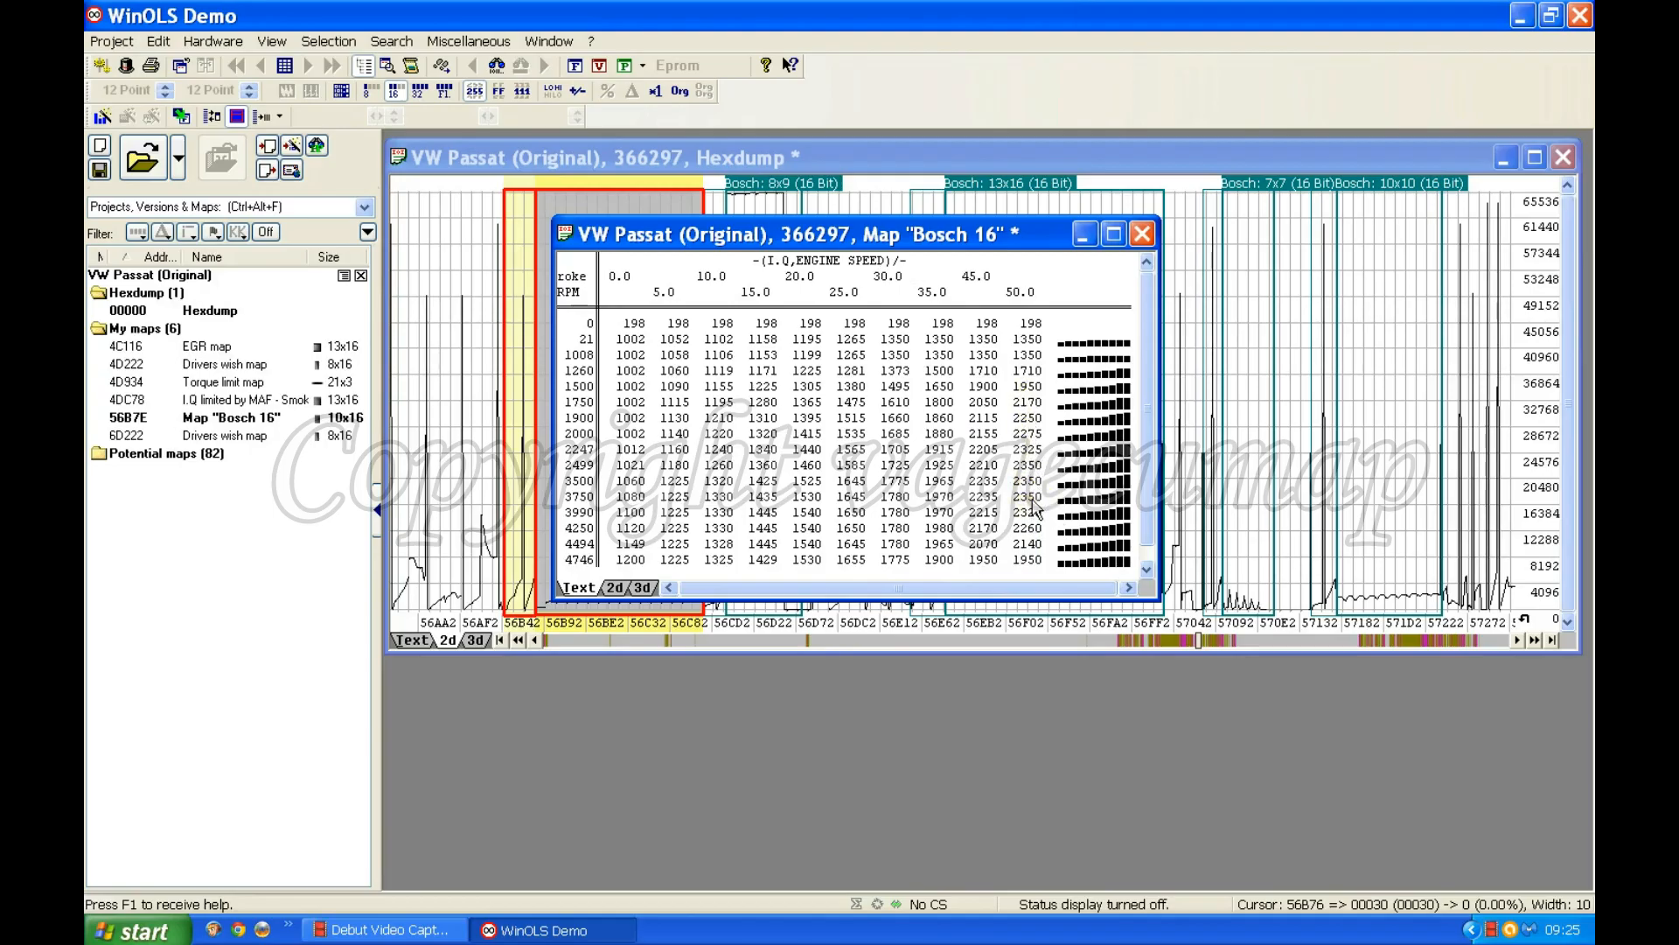
- Name the 10x16 map "Boost map", with description "Air pressue" and unit mbars, in its map properties
double_click(801, 434)
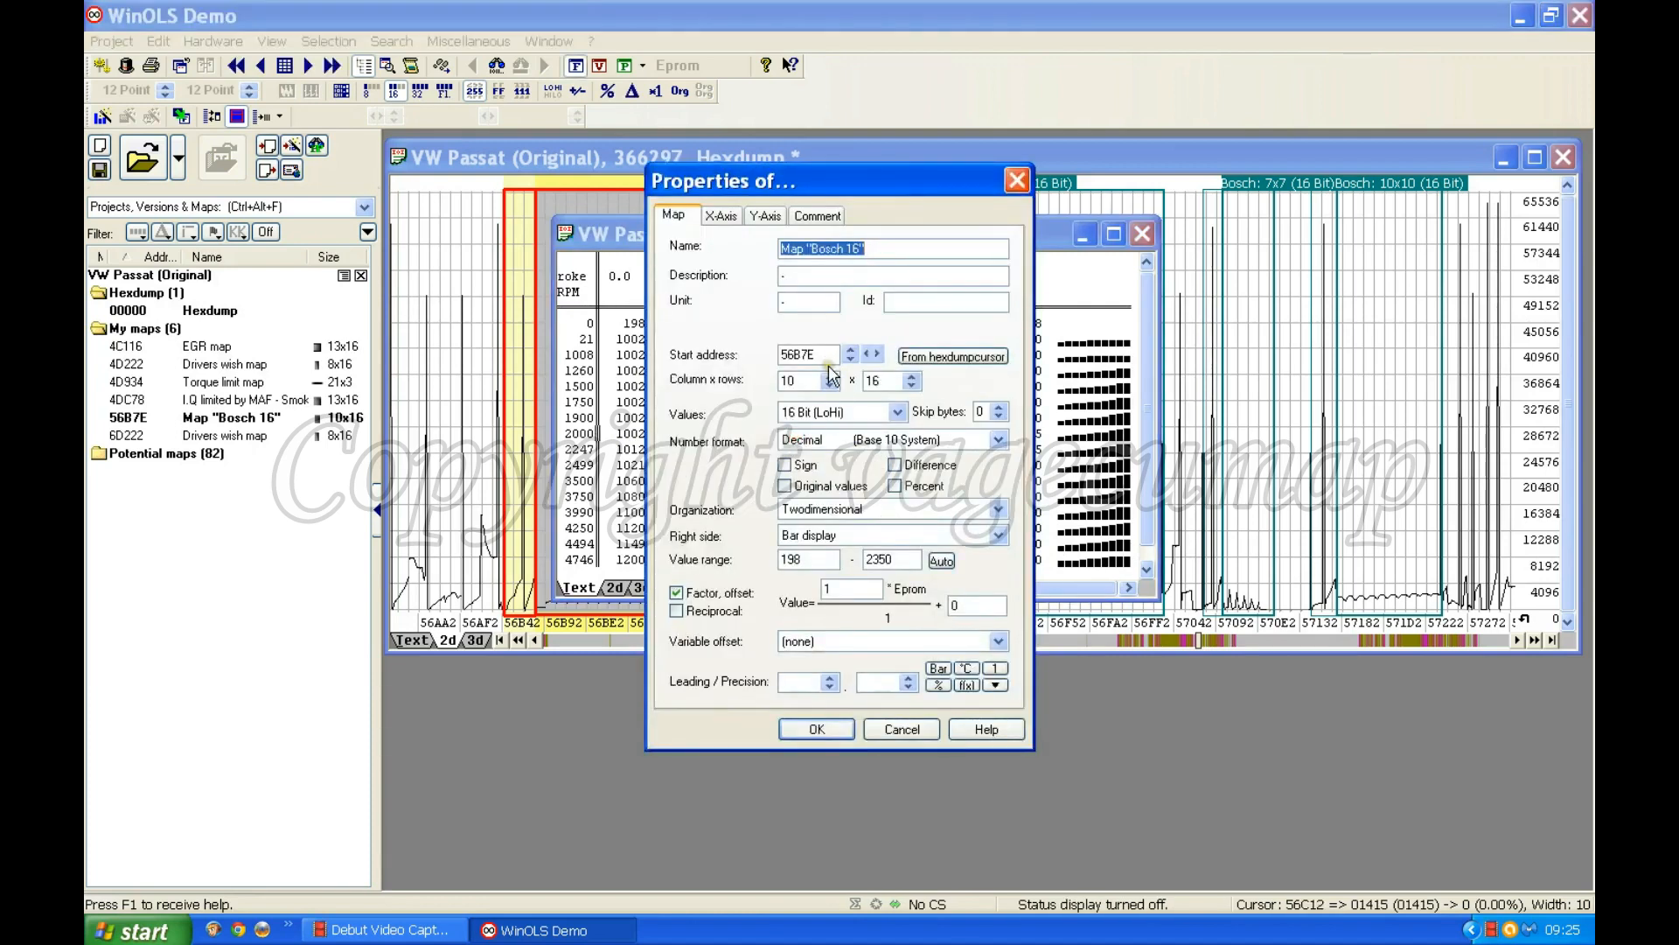
click(770, 301)
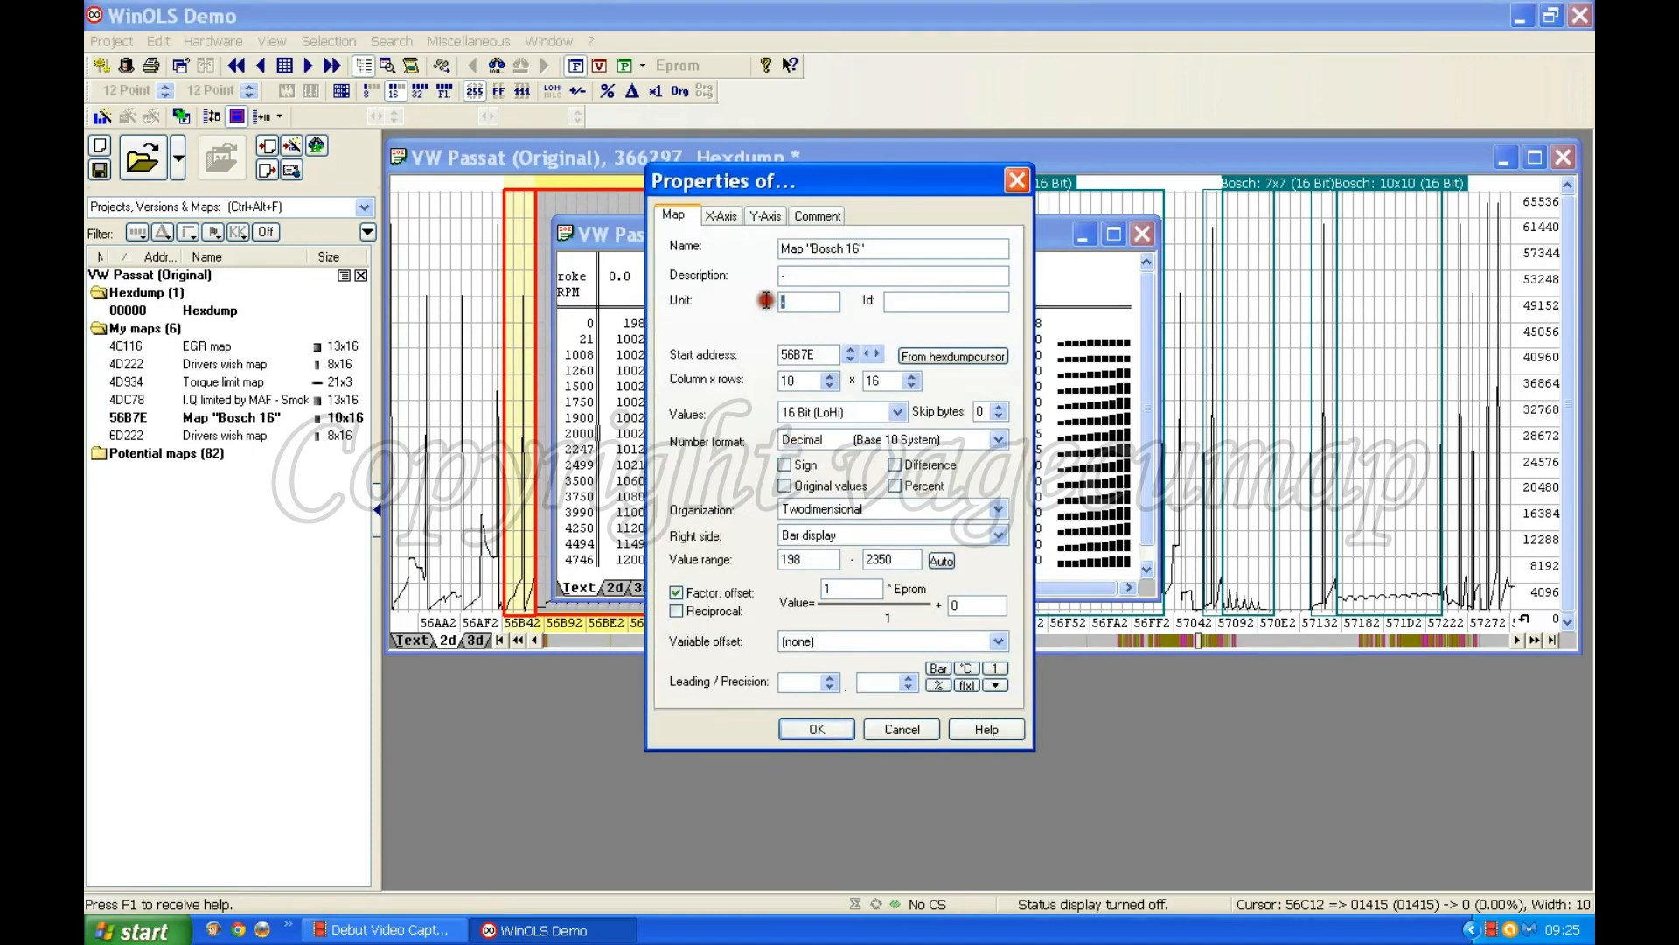
text(mbars)
drag(791, 277, 776, 274)
text(Air pressue)
drag(871, 250, 746, 257)
text(Boo)
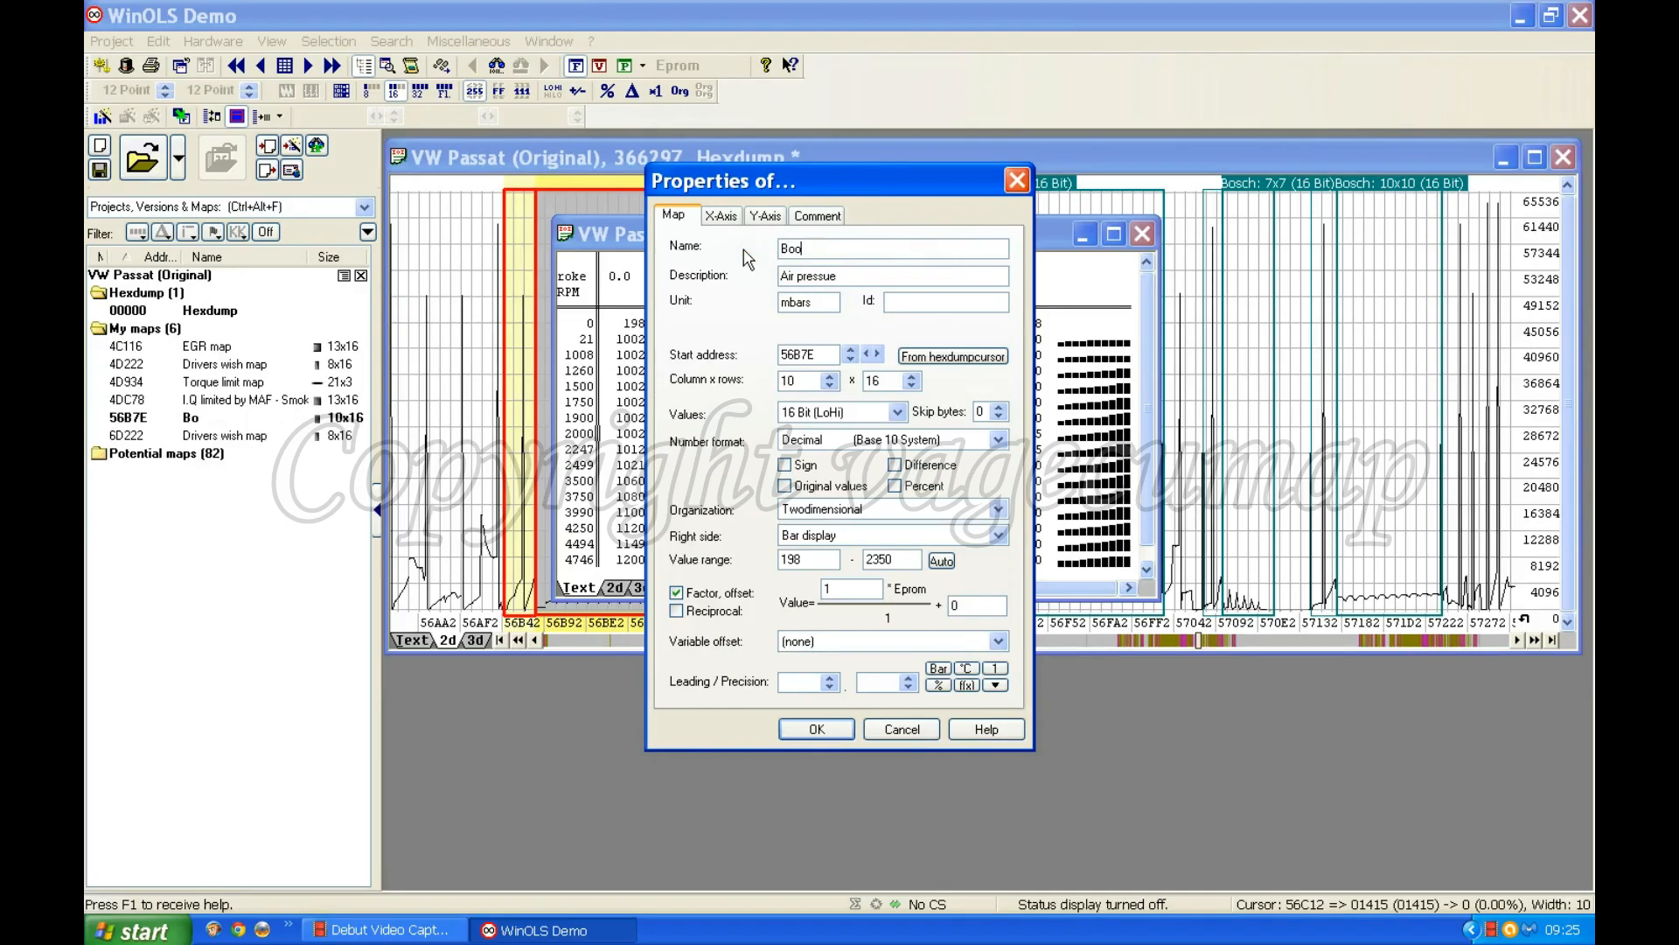
text(st map)
click(833, 730)
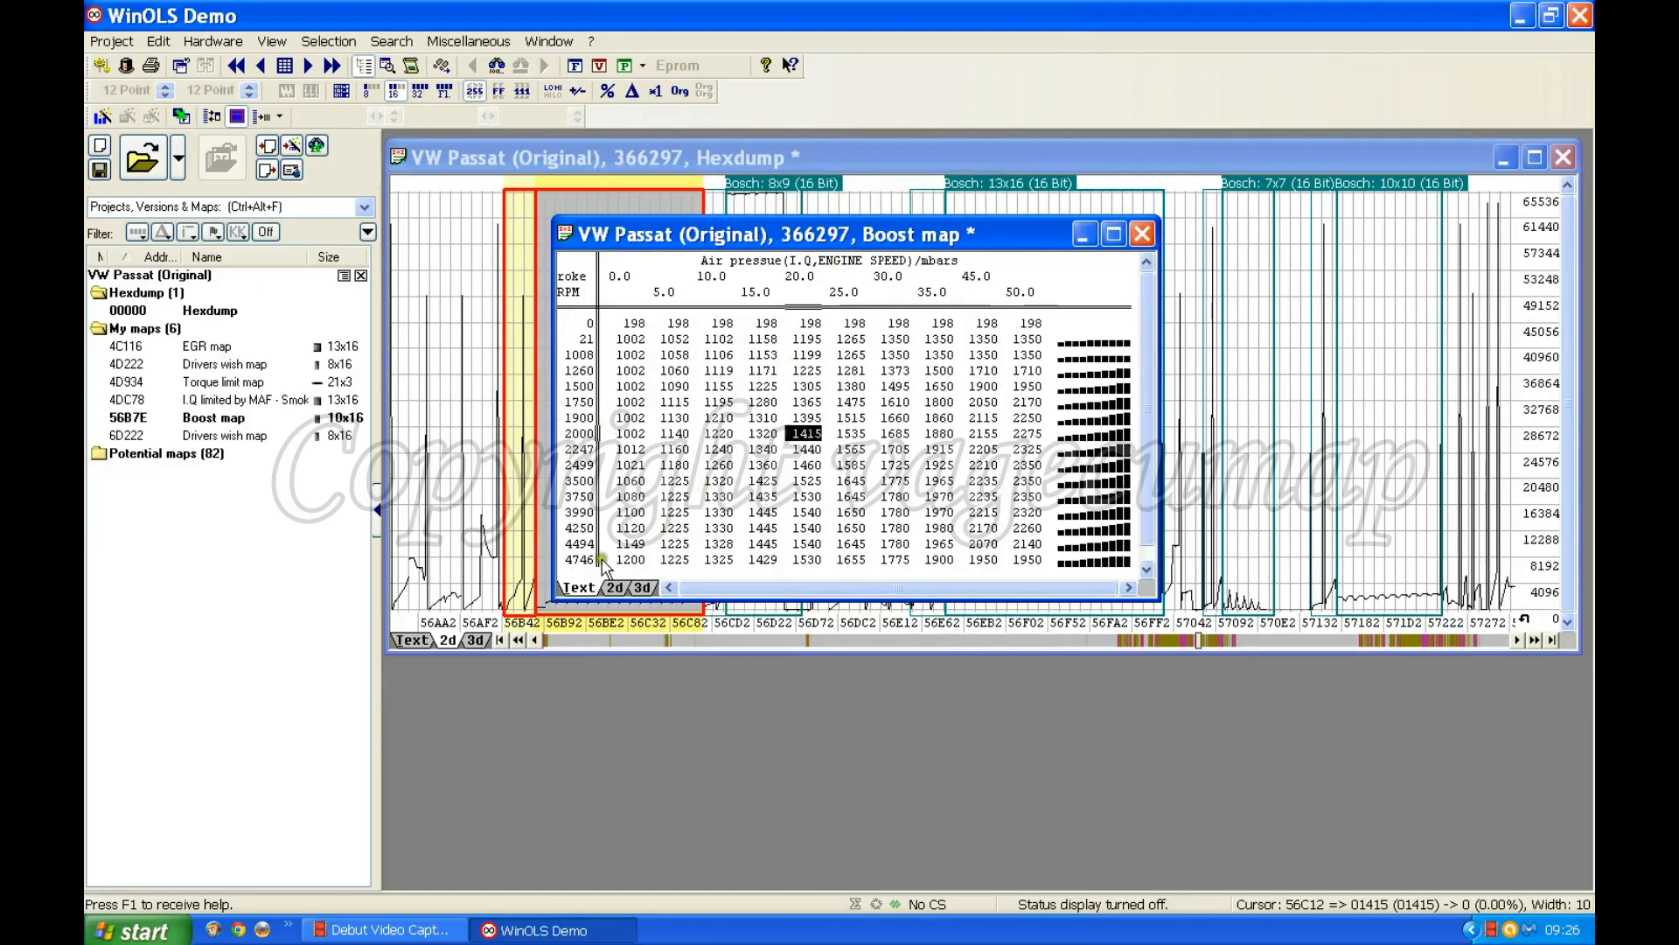
- Examine the boost map as a 2D graph beside the hexdump and as a 3D surface, and close its window
click(615, 587)
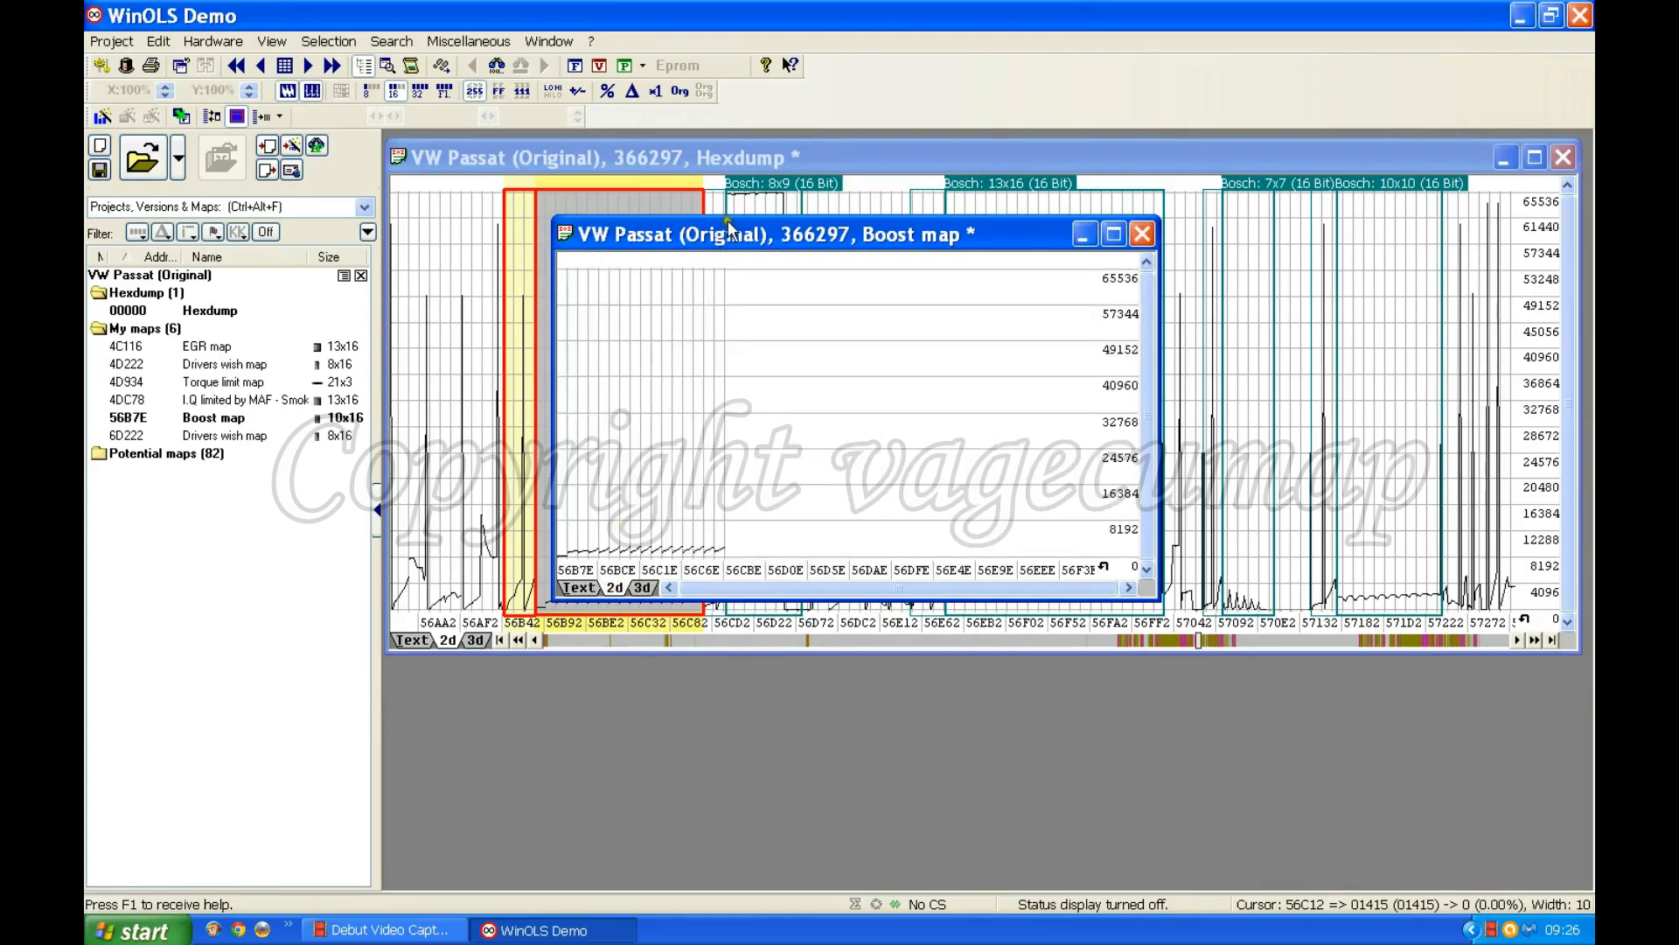
drag(818, 232, 1014, 188)
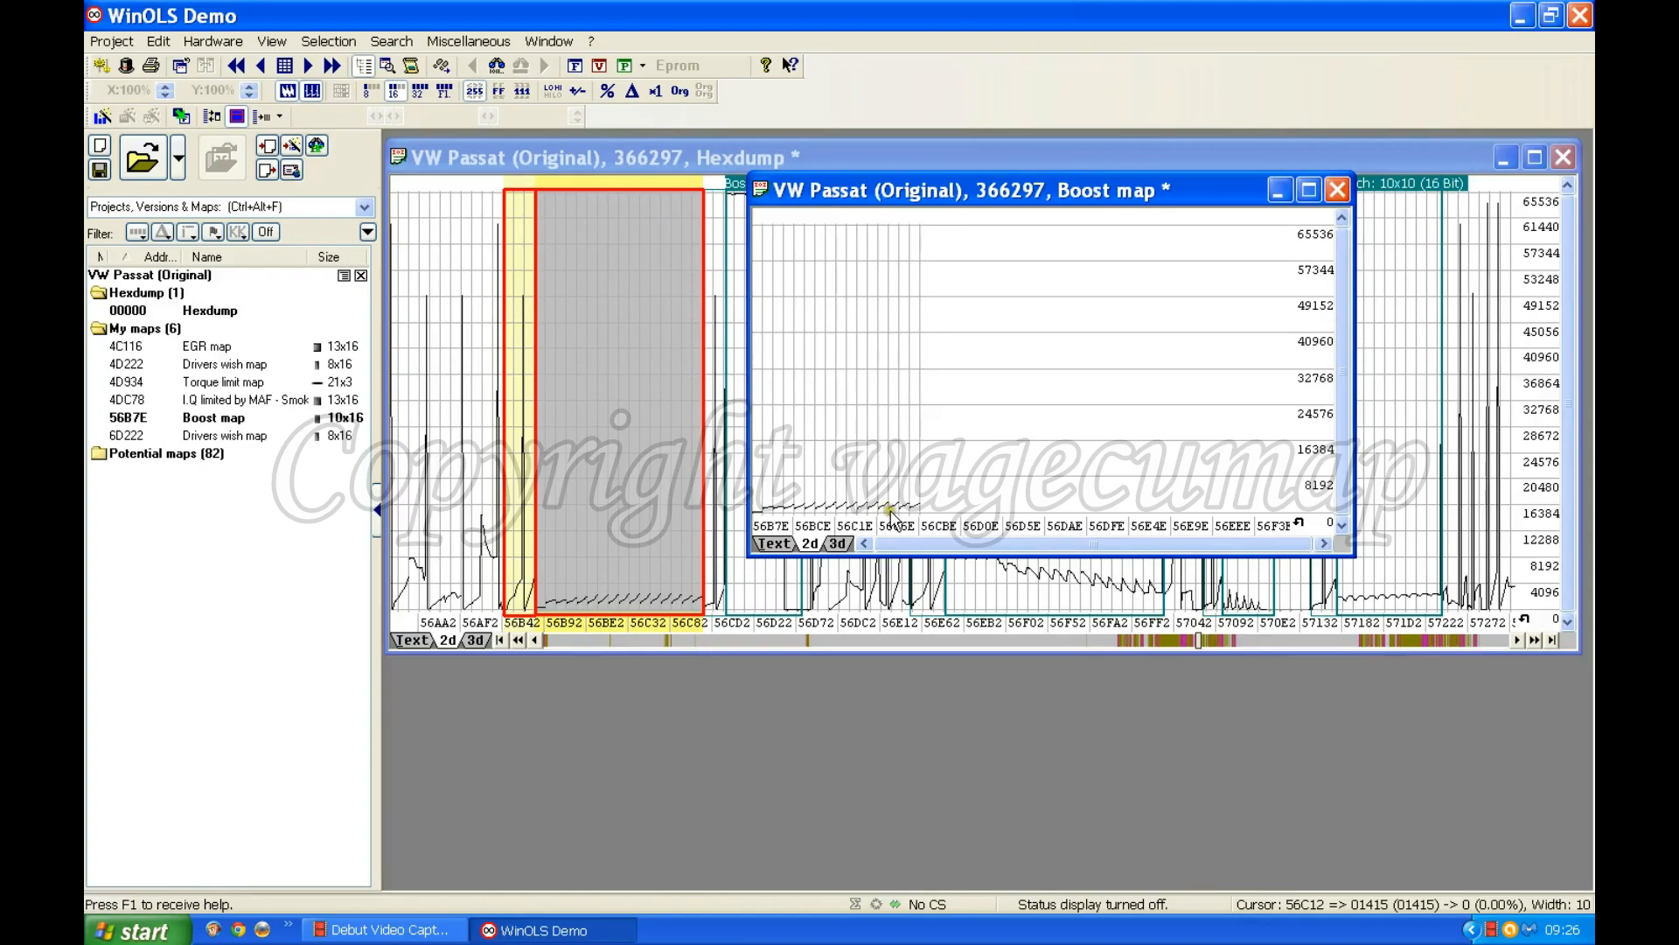
click(838, 544)
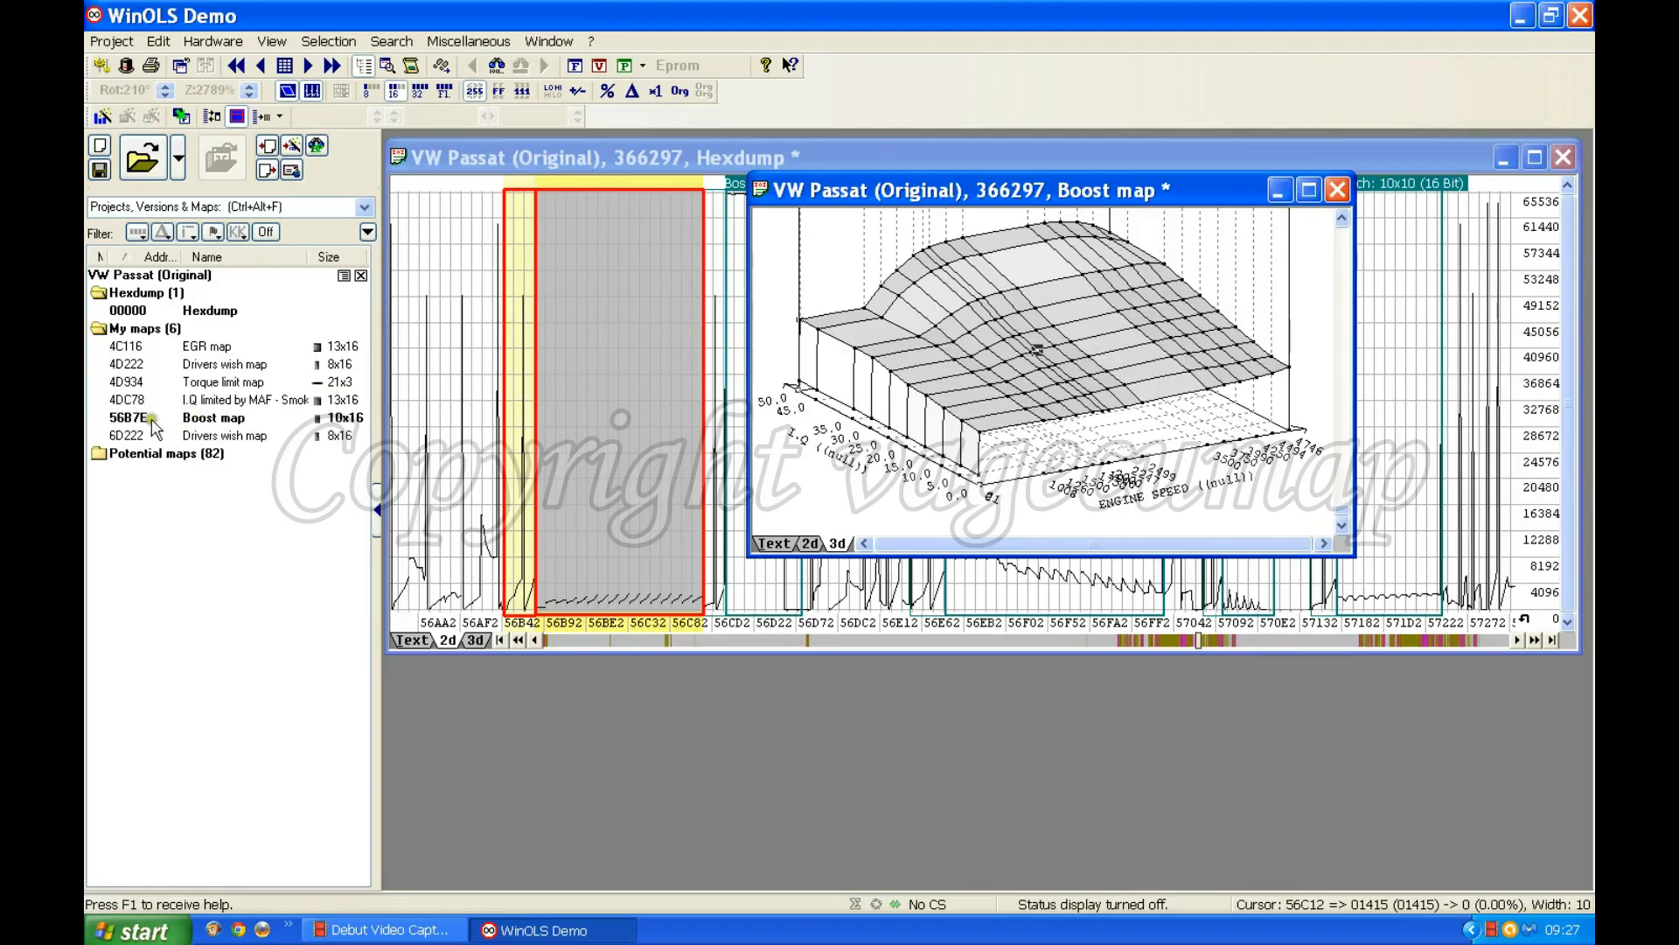
click(1338, 190)
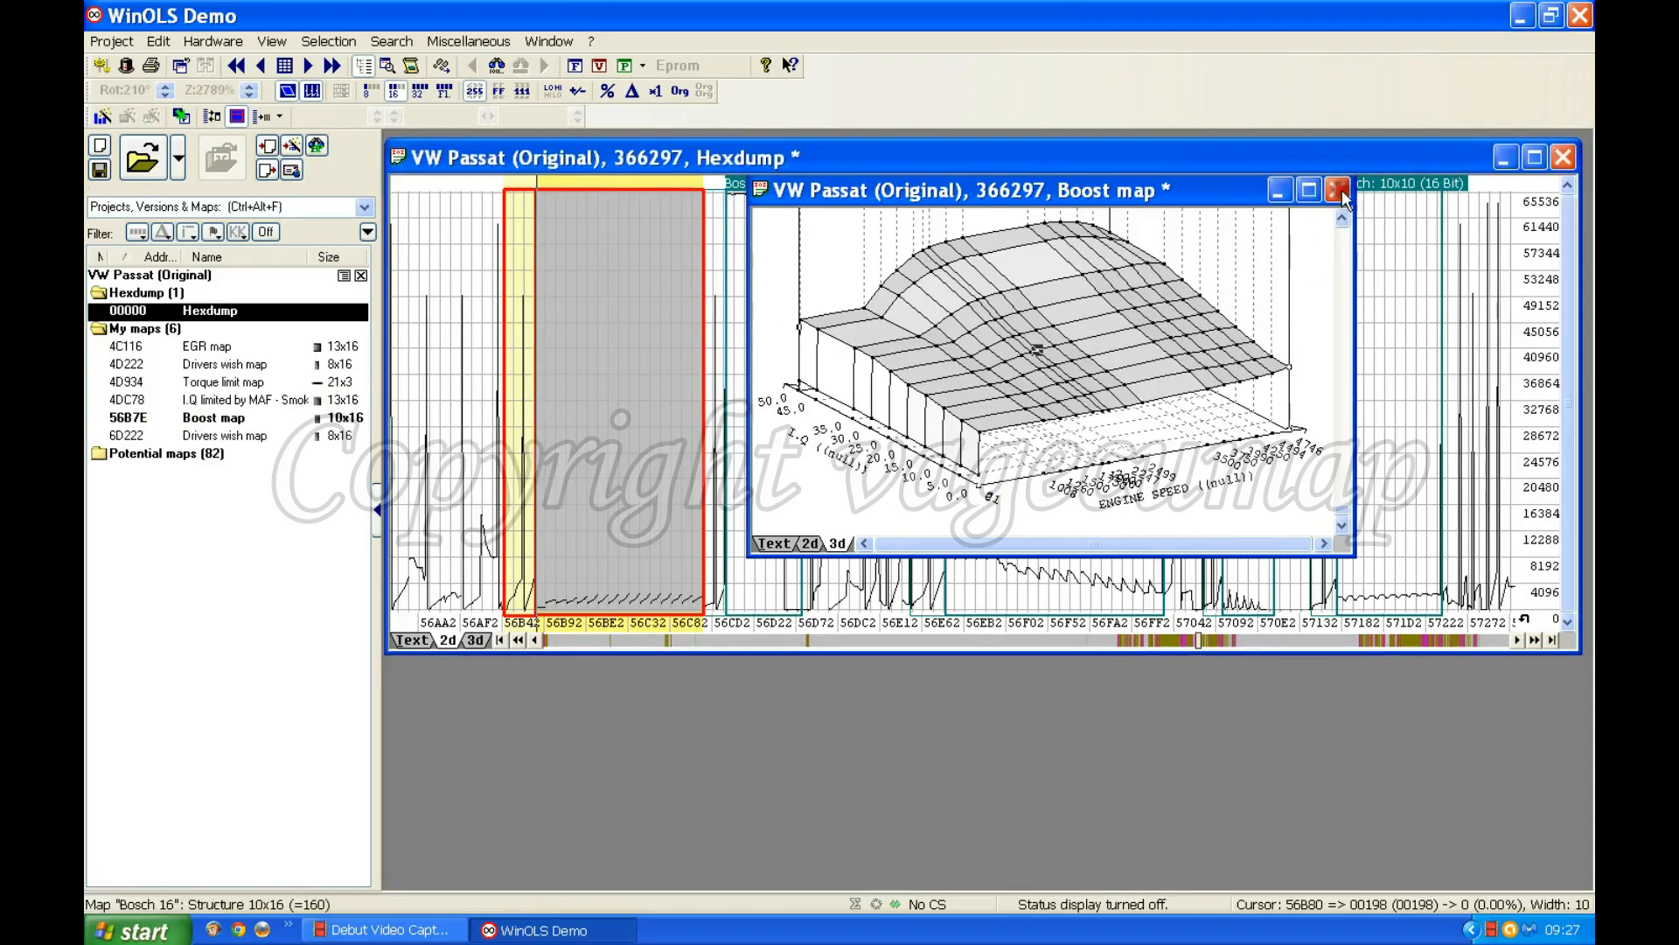
click(656, 426)
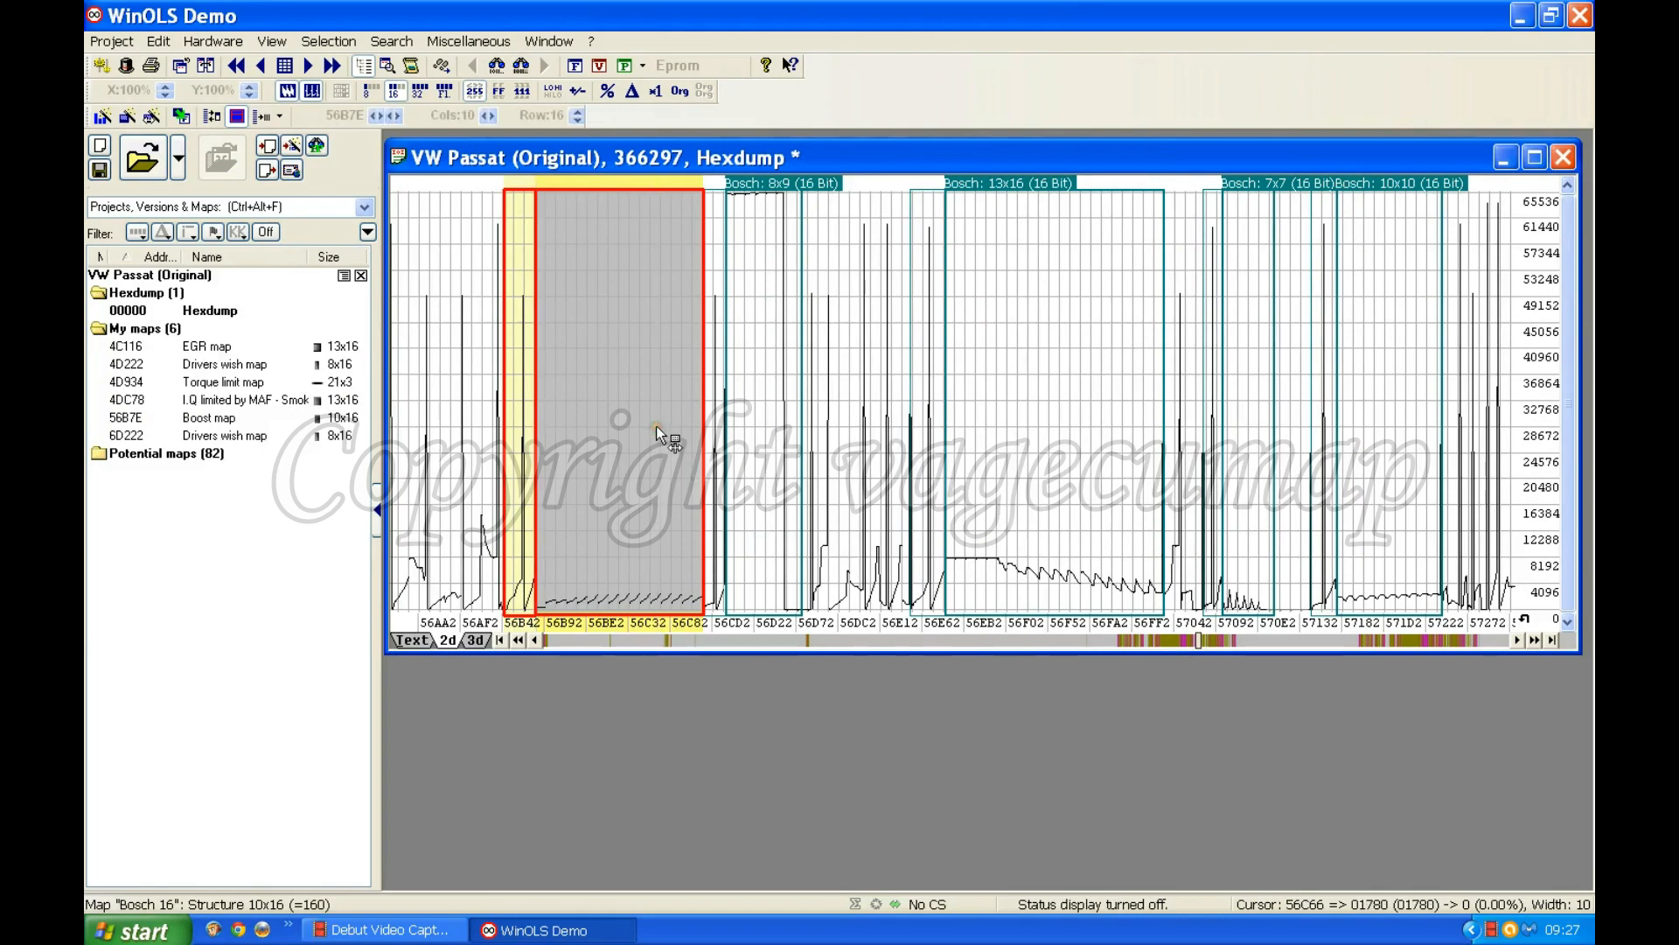